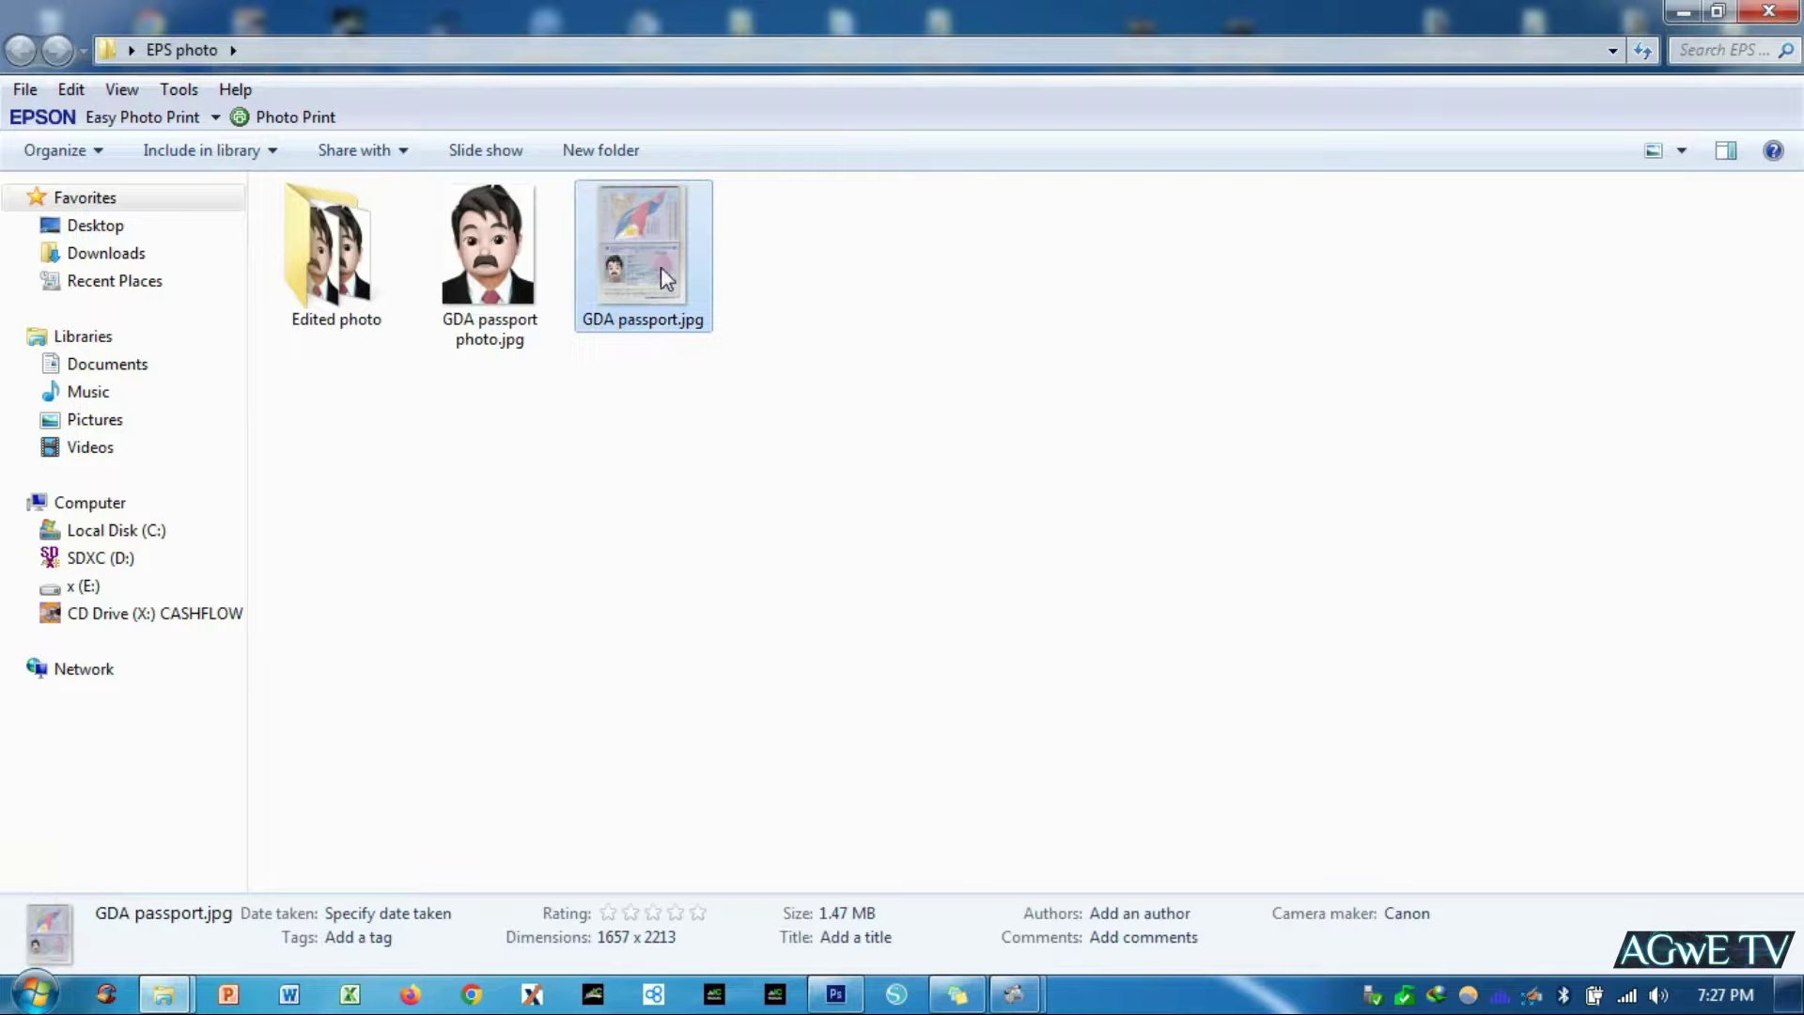
- Crop GDA passport.jpg to just the passport data page (1443 × 960) and save it
{"action": "left_click", "coordinate": [715, 45]}
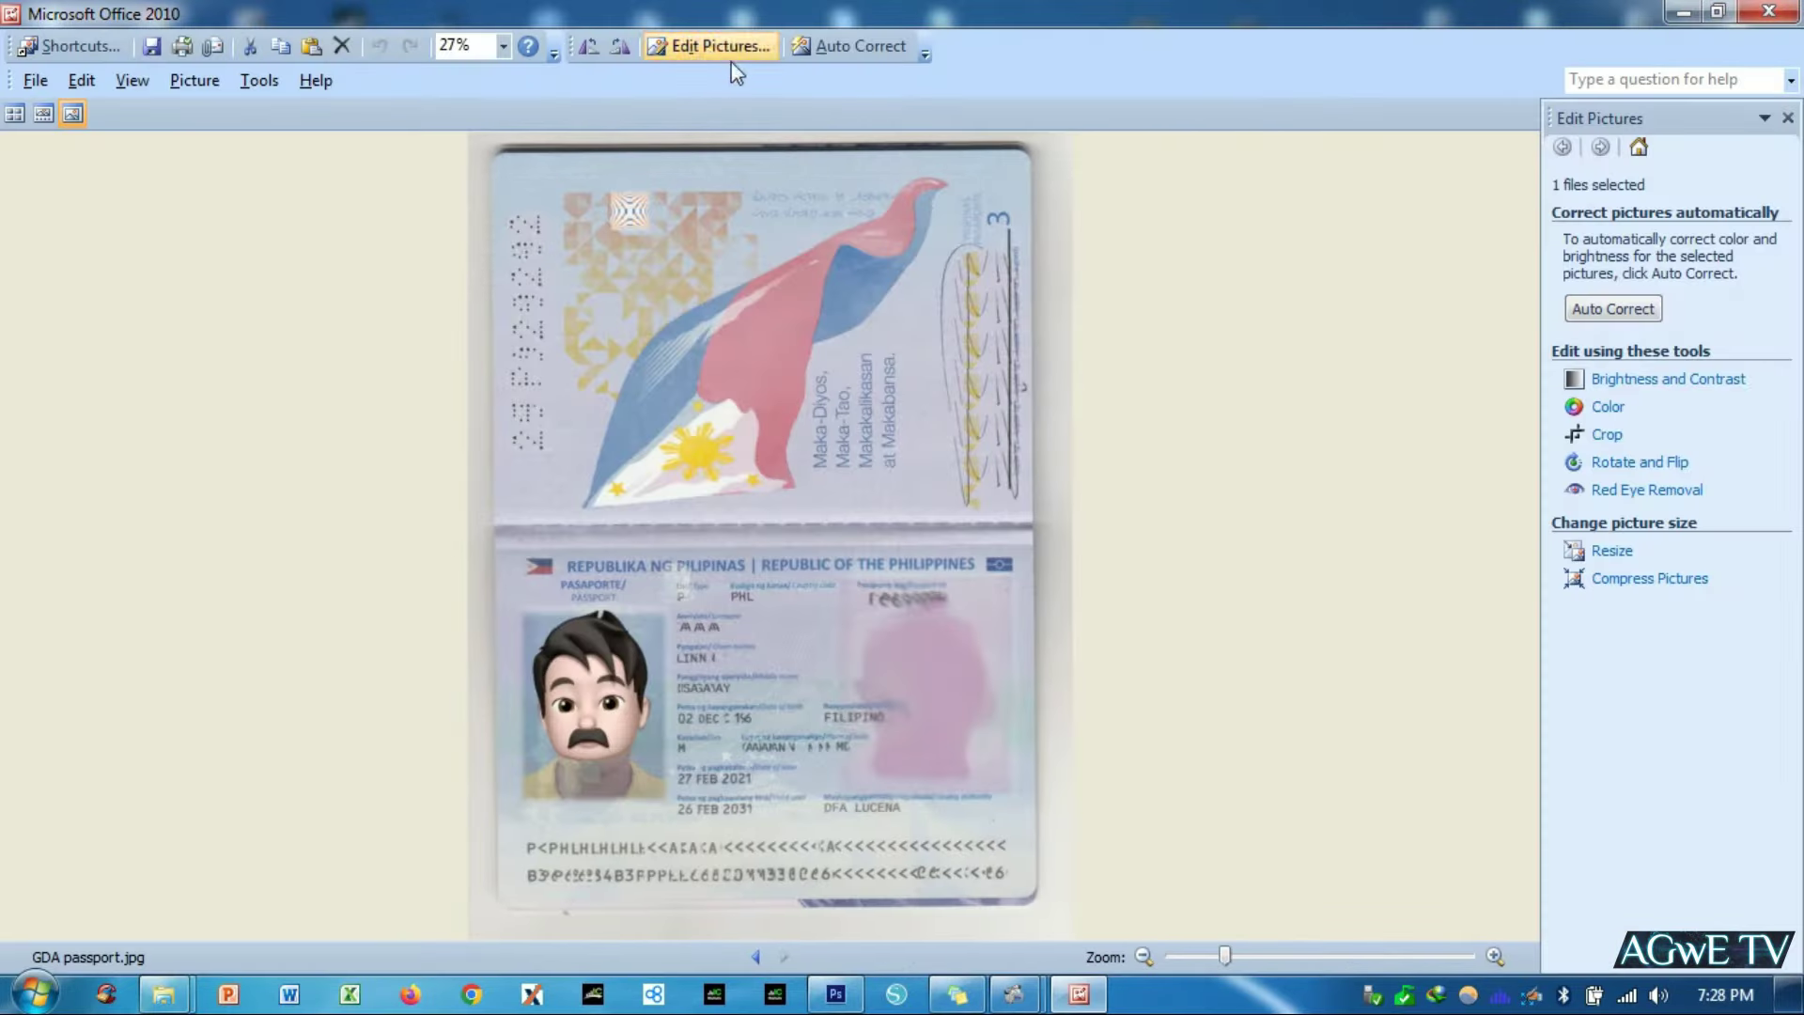
{"action": "left_click", "coordinate": [1607, 434]}
{"action": "left_click_drag", "start_coordinate": [765, 135], "coordinate": [759, 540]}
{"action": "left_click_drag", "start_coordinate": [1069, 740], "coordinate": [1036, 739]}
{"action": "left_click_drag", "start_coordinate": [759, 933], "coordinate": [737, 897]}
{"action": "left_click_drag", "start_coordinate": [473, 726], "coordinate": [499, 728]}
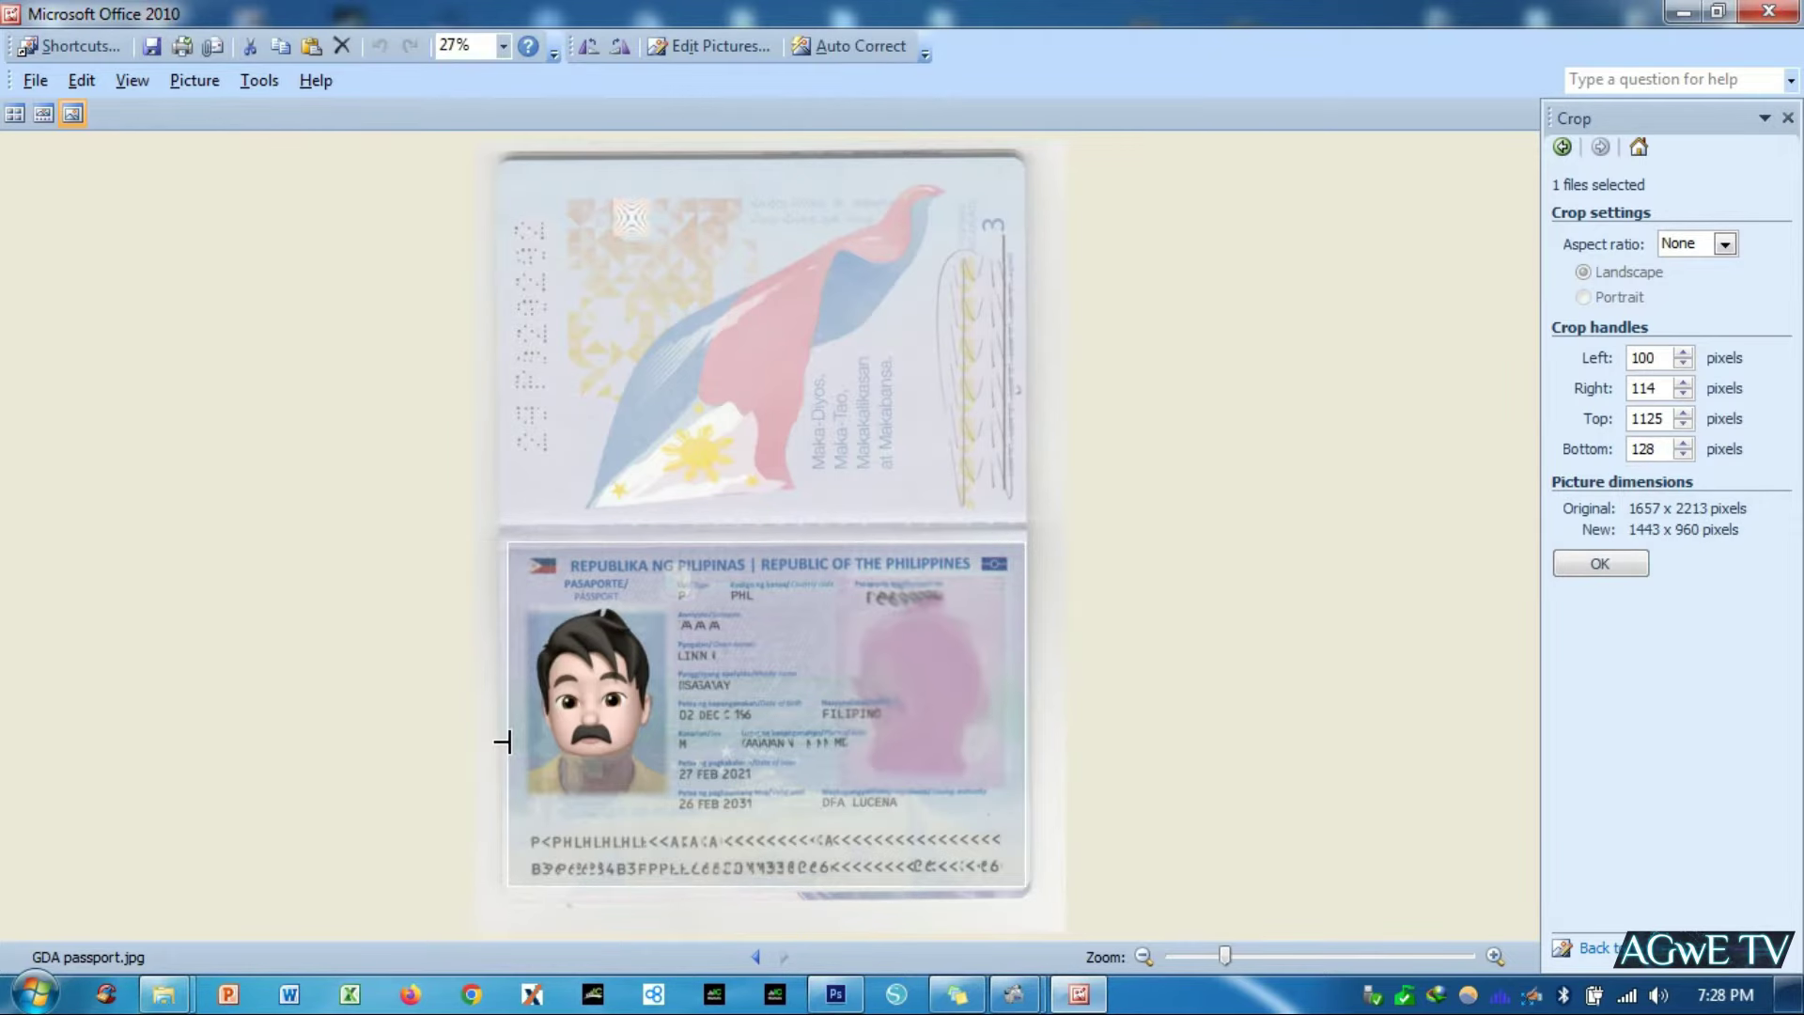
{"action": "left_click", "coordinate": [1600, 564]}
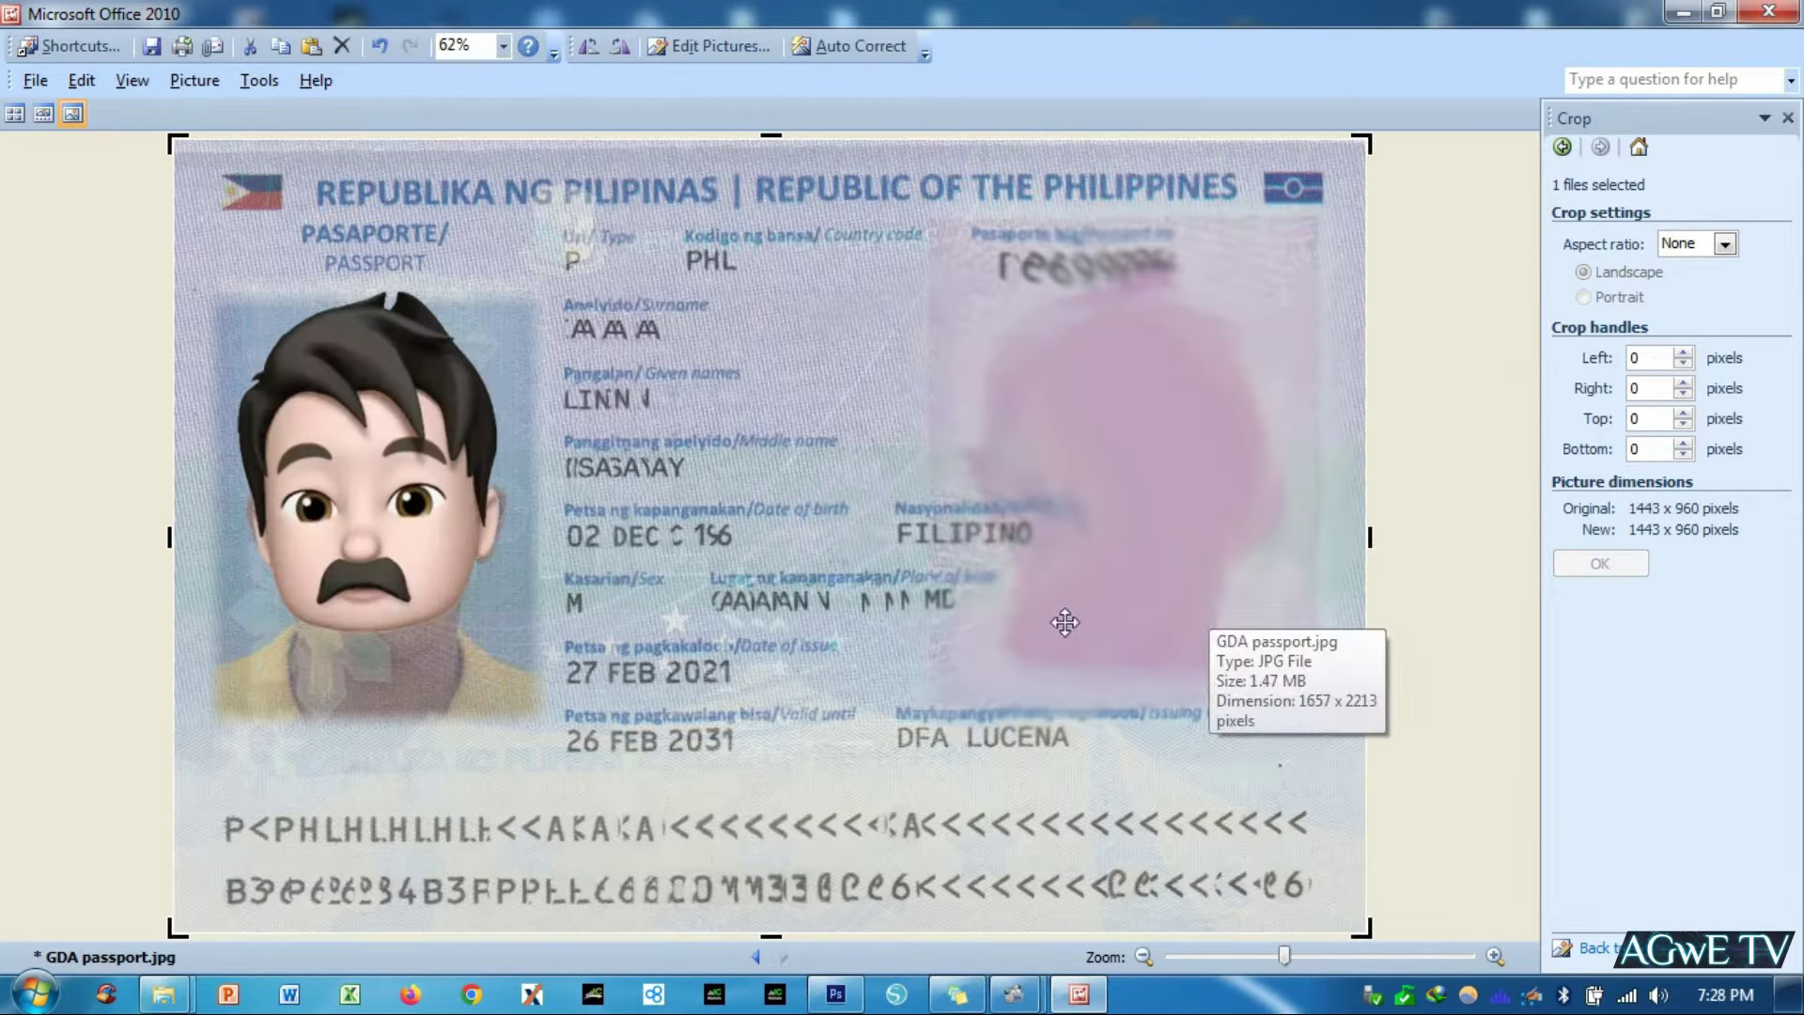
{"action": "left_click", "coordinate": [152, 45]}
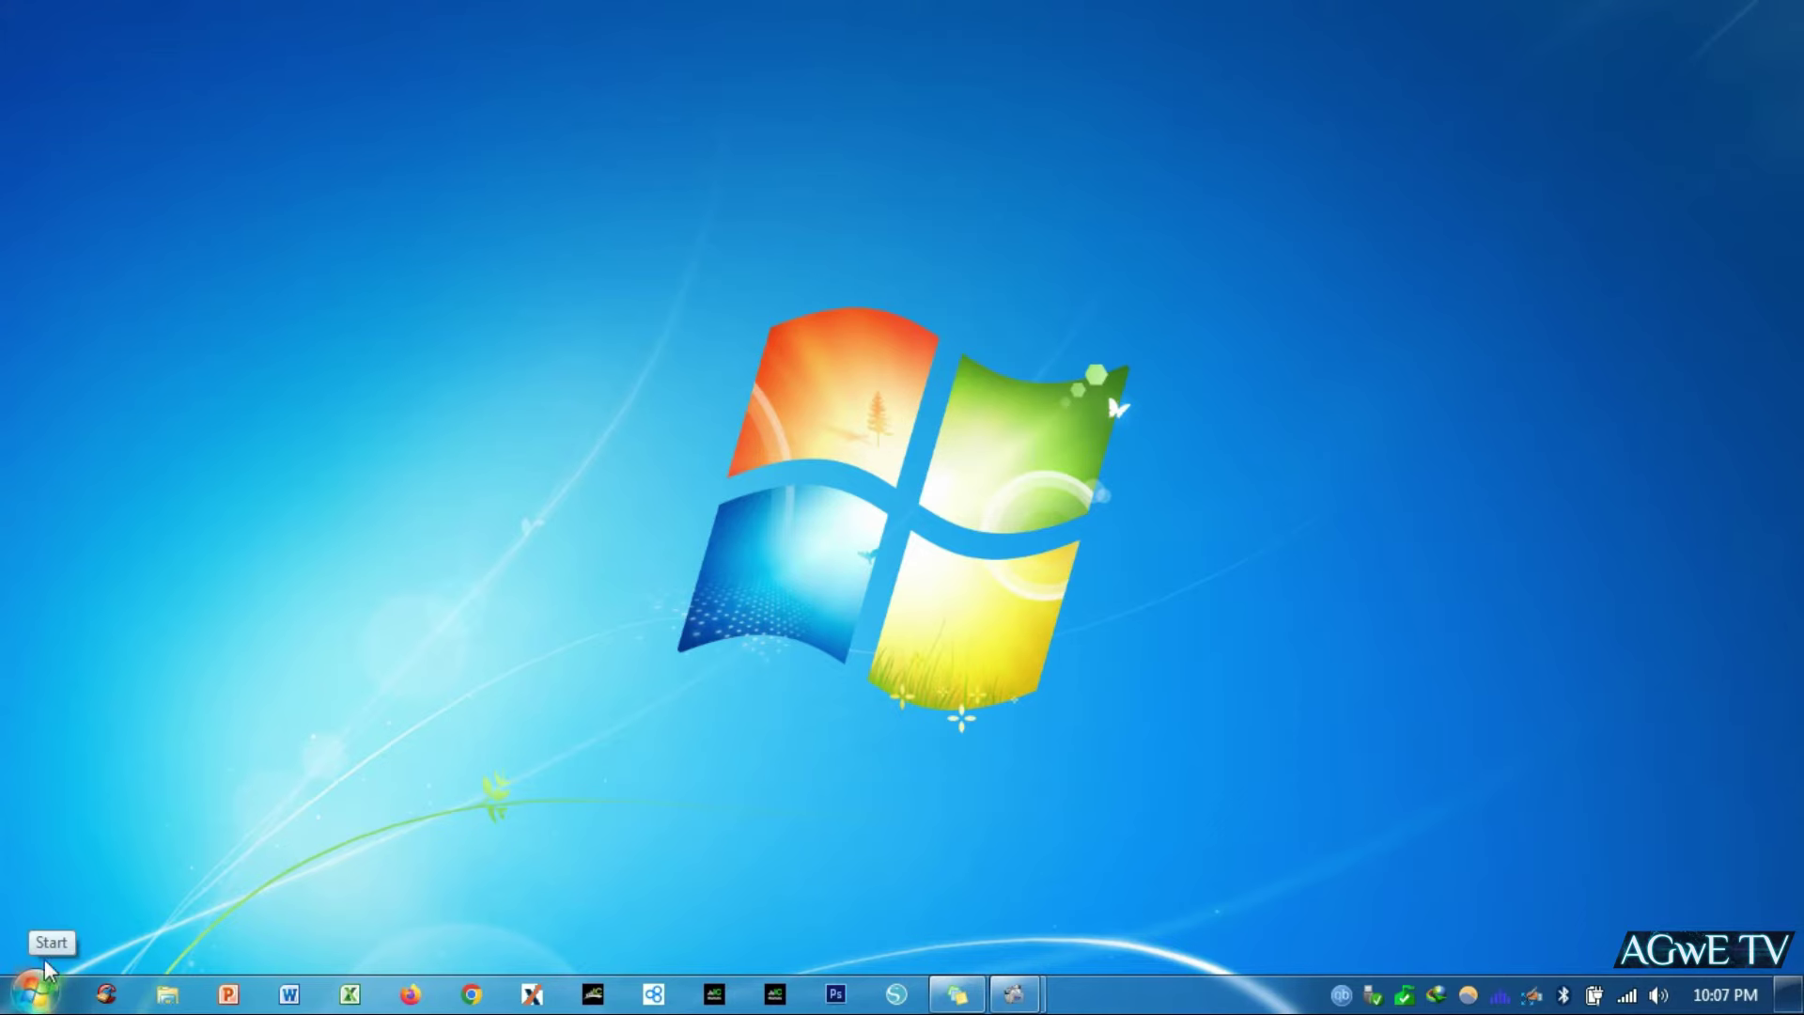
- Search the Start menu for 'photo' and launch Adobe Photoshop CS6 (64 Bit)
{"action": "left_click", "coordinate": [38, 1003]}
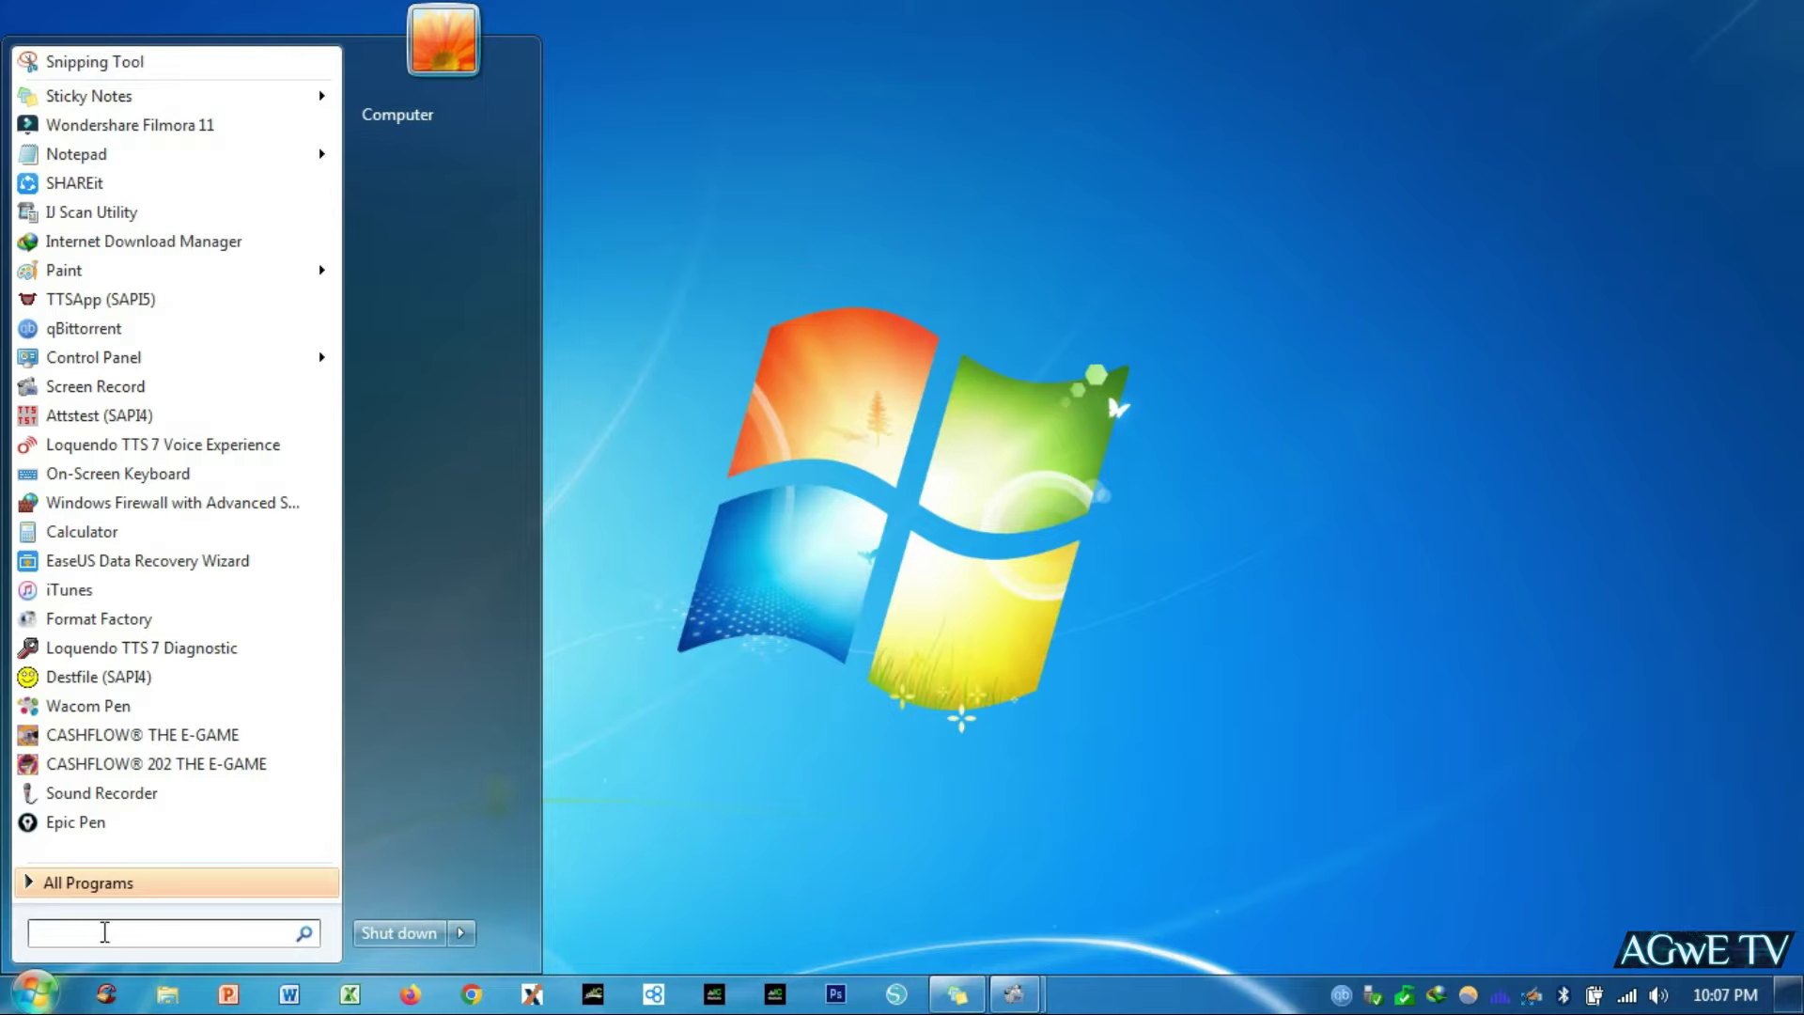
{"action": "type", "text": "photo"}
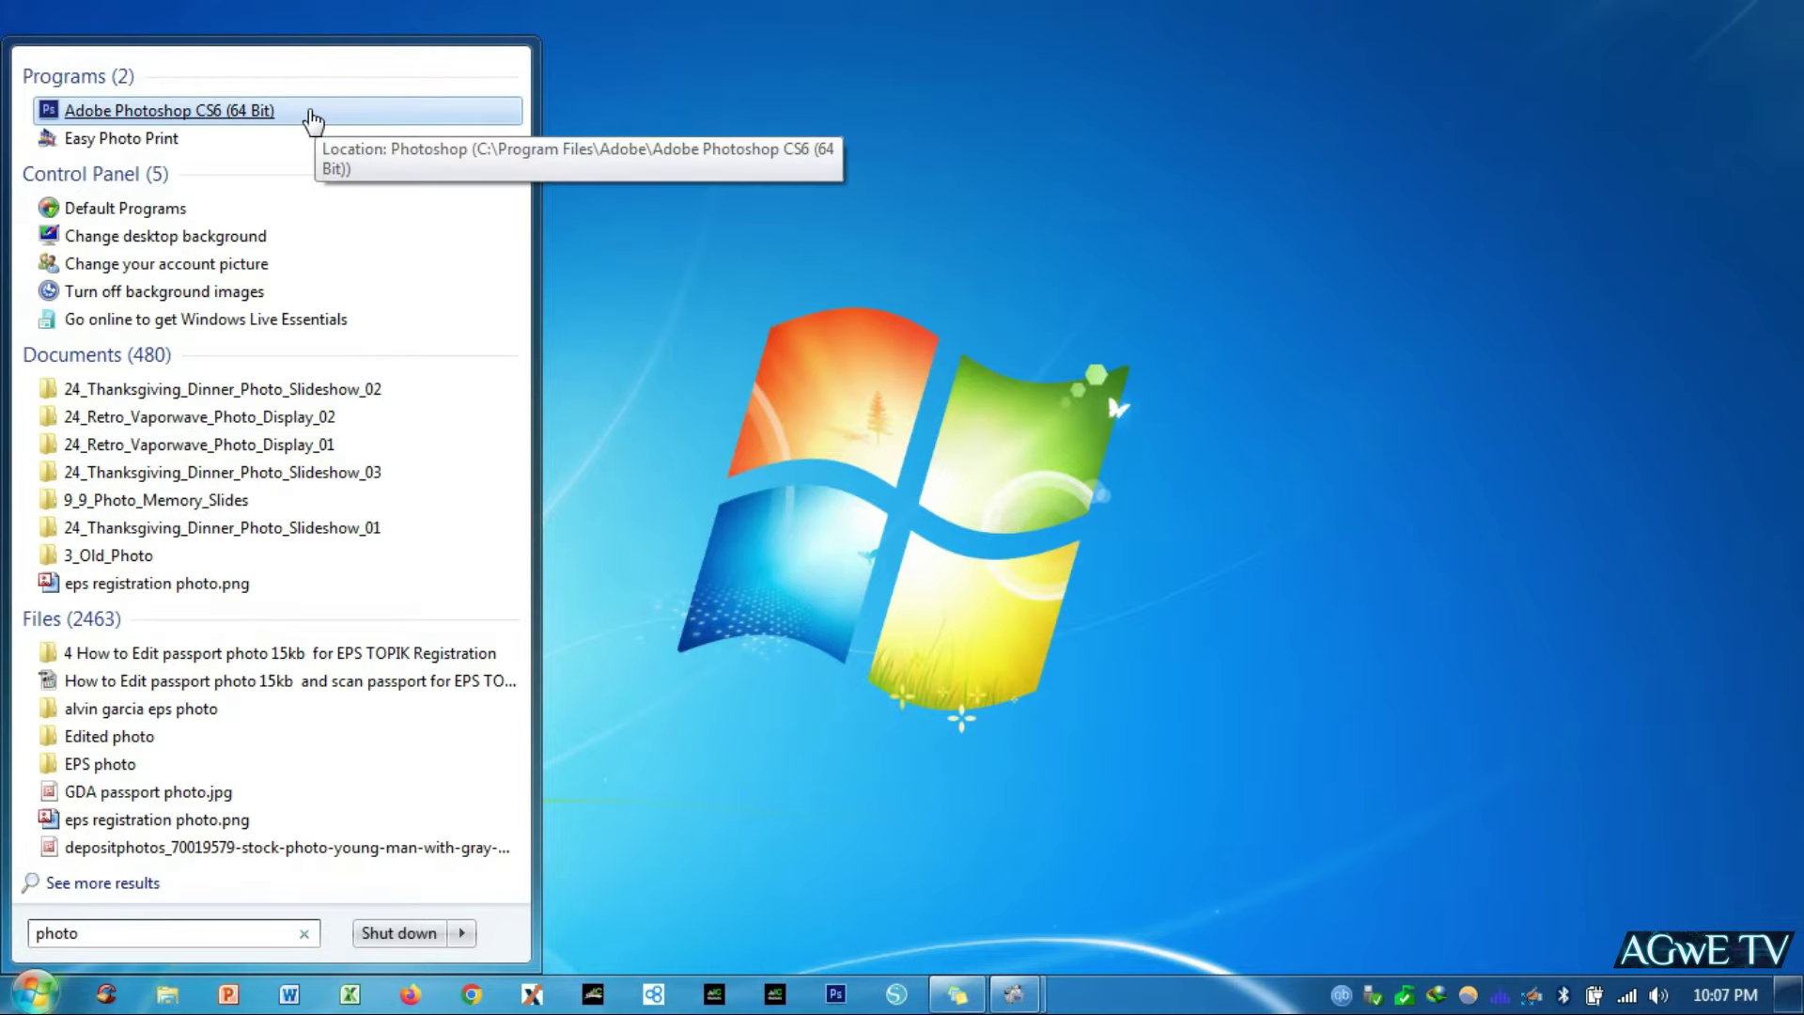
{"action": "left_click", "coordinate": [310, 111]}
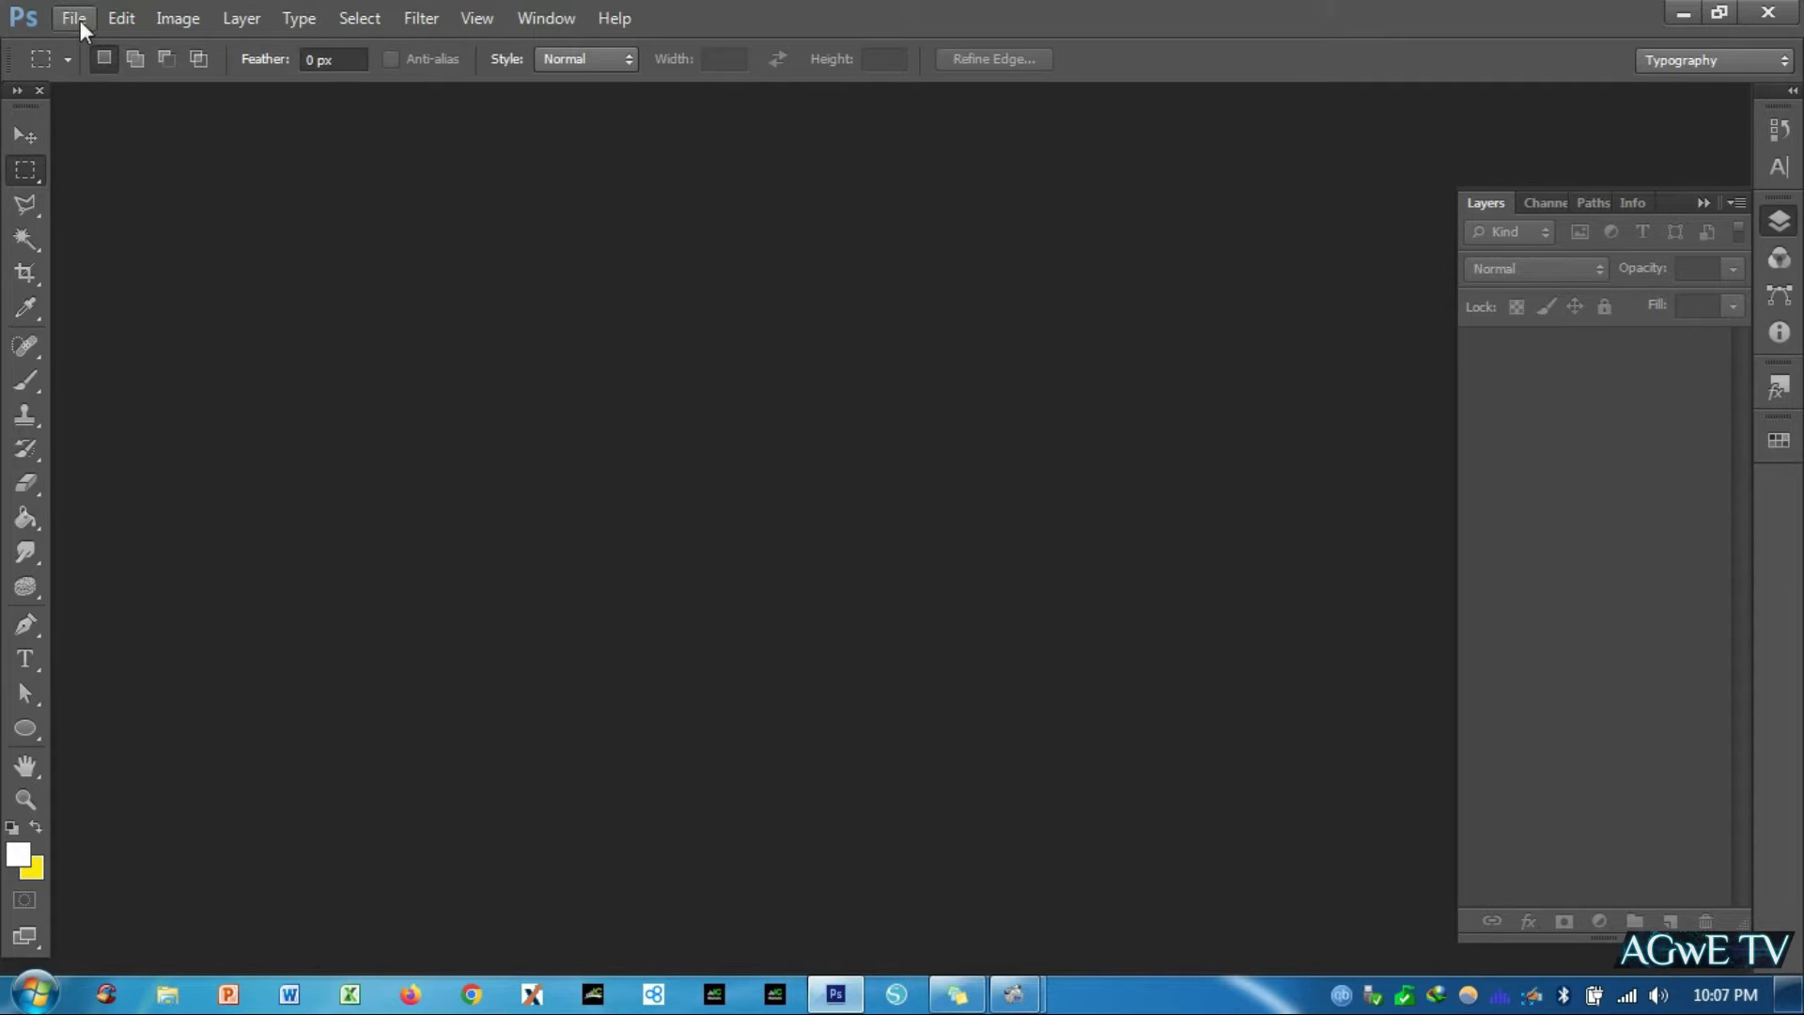
- Open GDA passport.jpg from the Desktop's EPS photo folder
{"action": "left_click", "coordinate": [76, 19]}
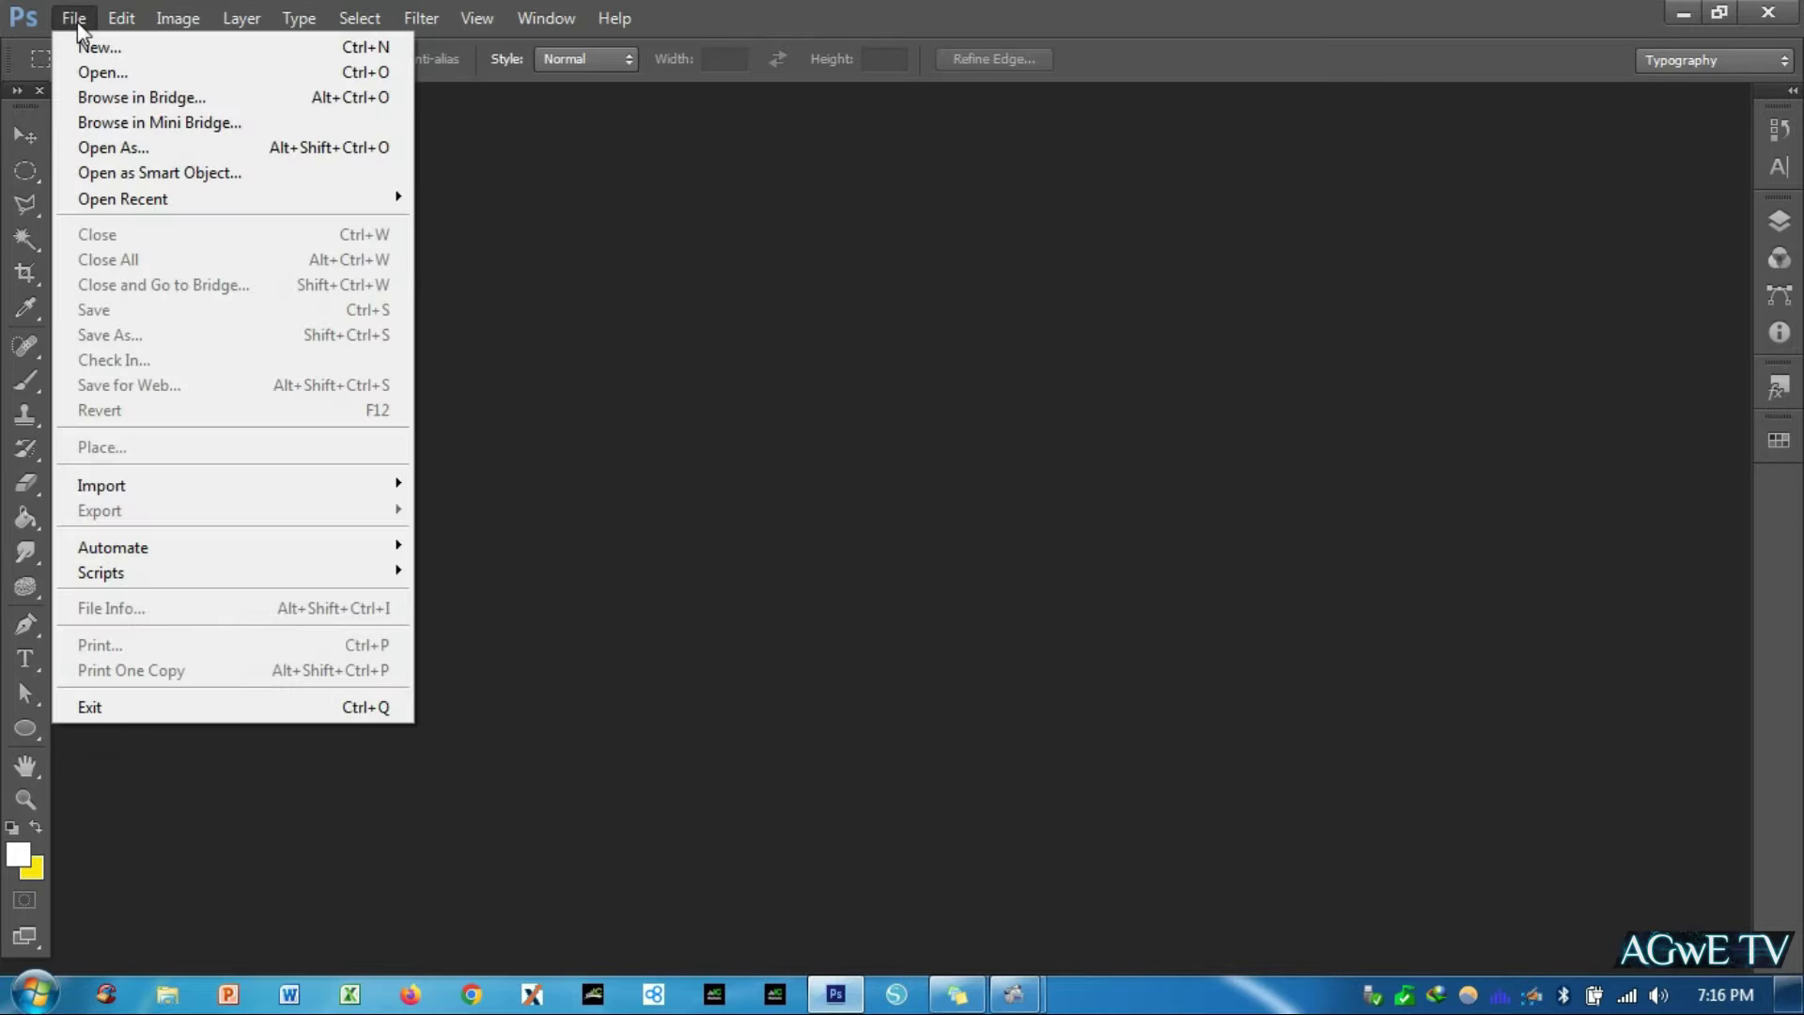
{"action": "left_click", "coordinate": [167, 81]}
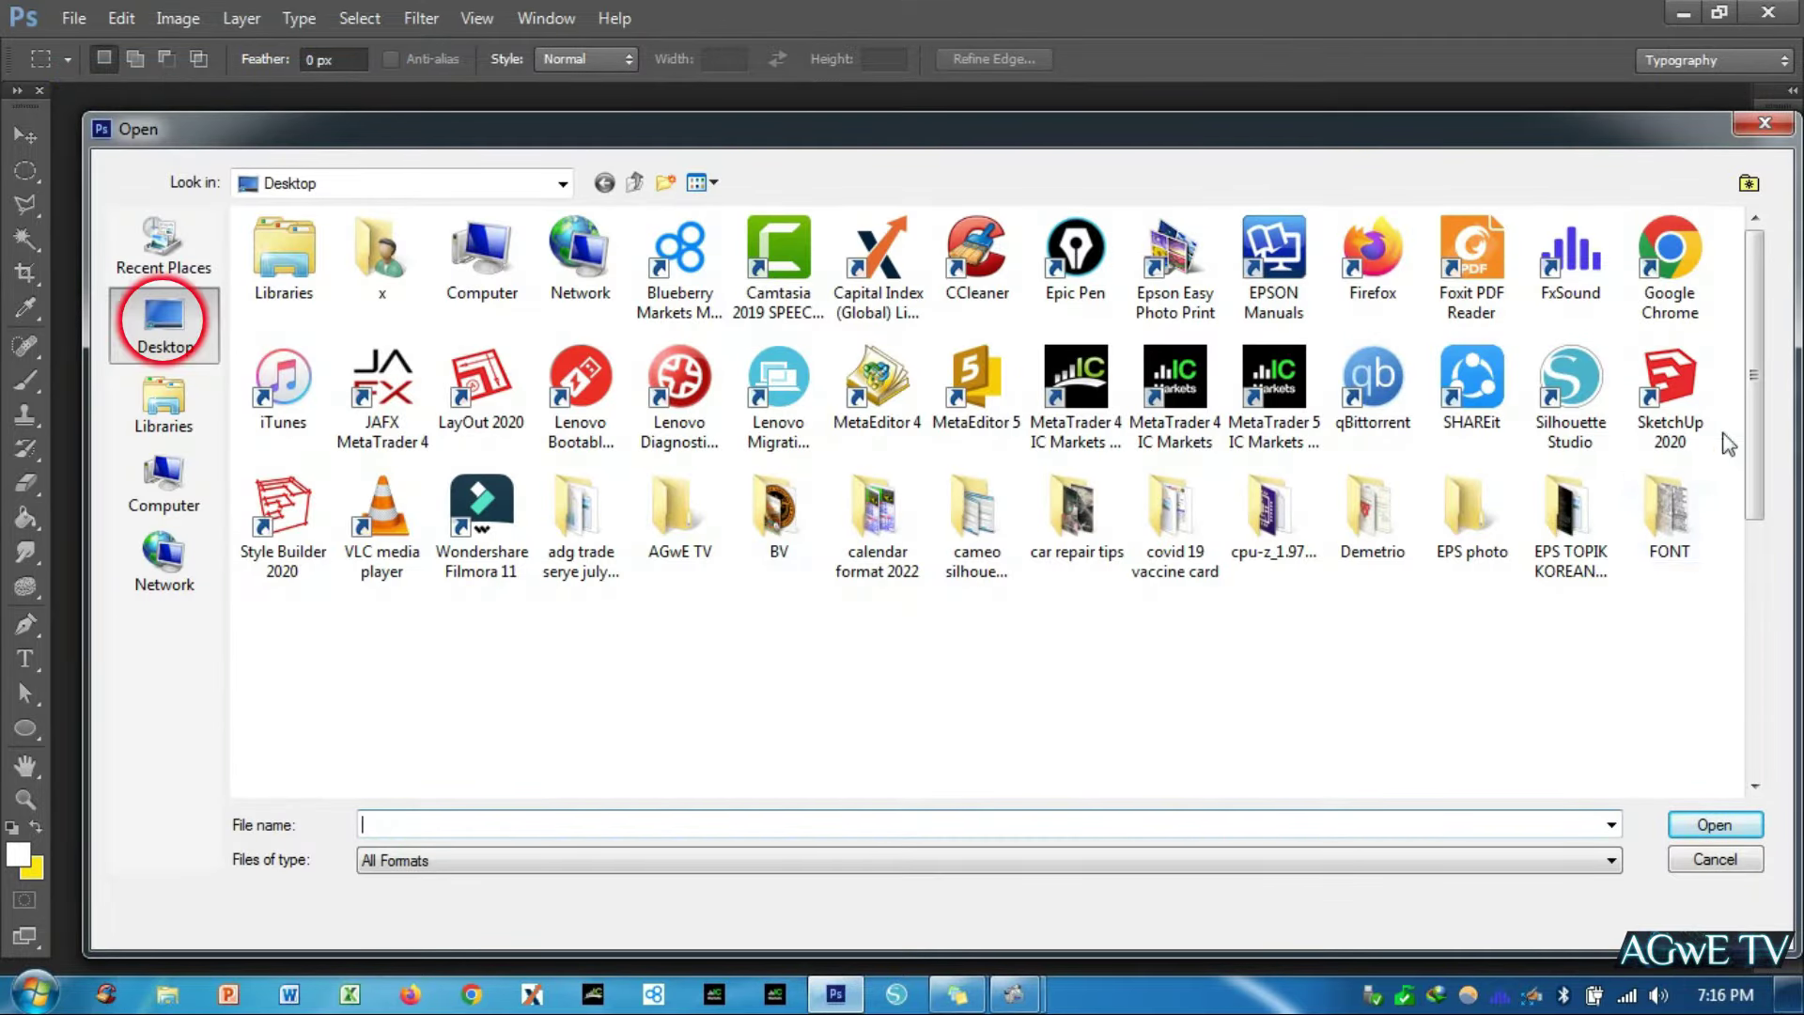
{"action": "scroll", "coordinate": [1469, 423], "scroll_direction": "down", "scroll_amount": 1}
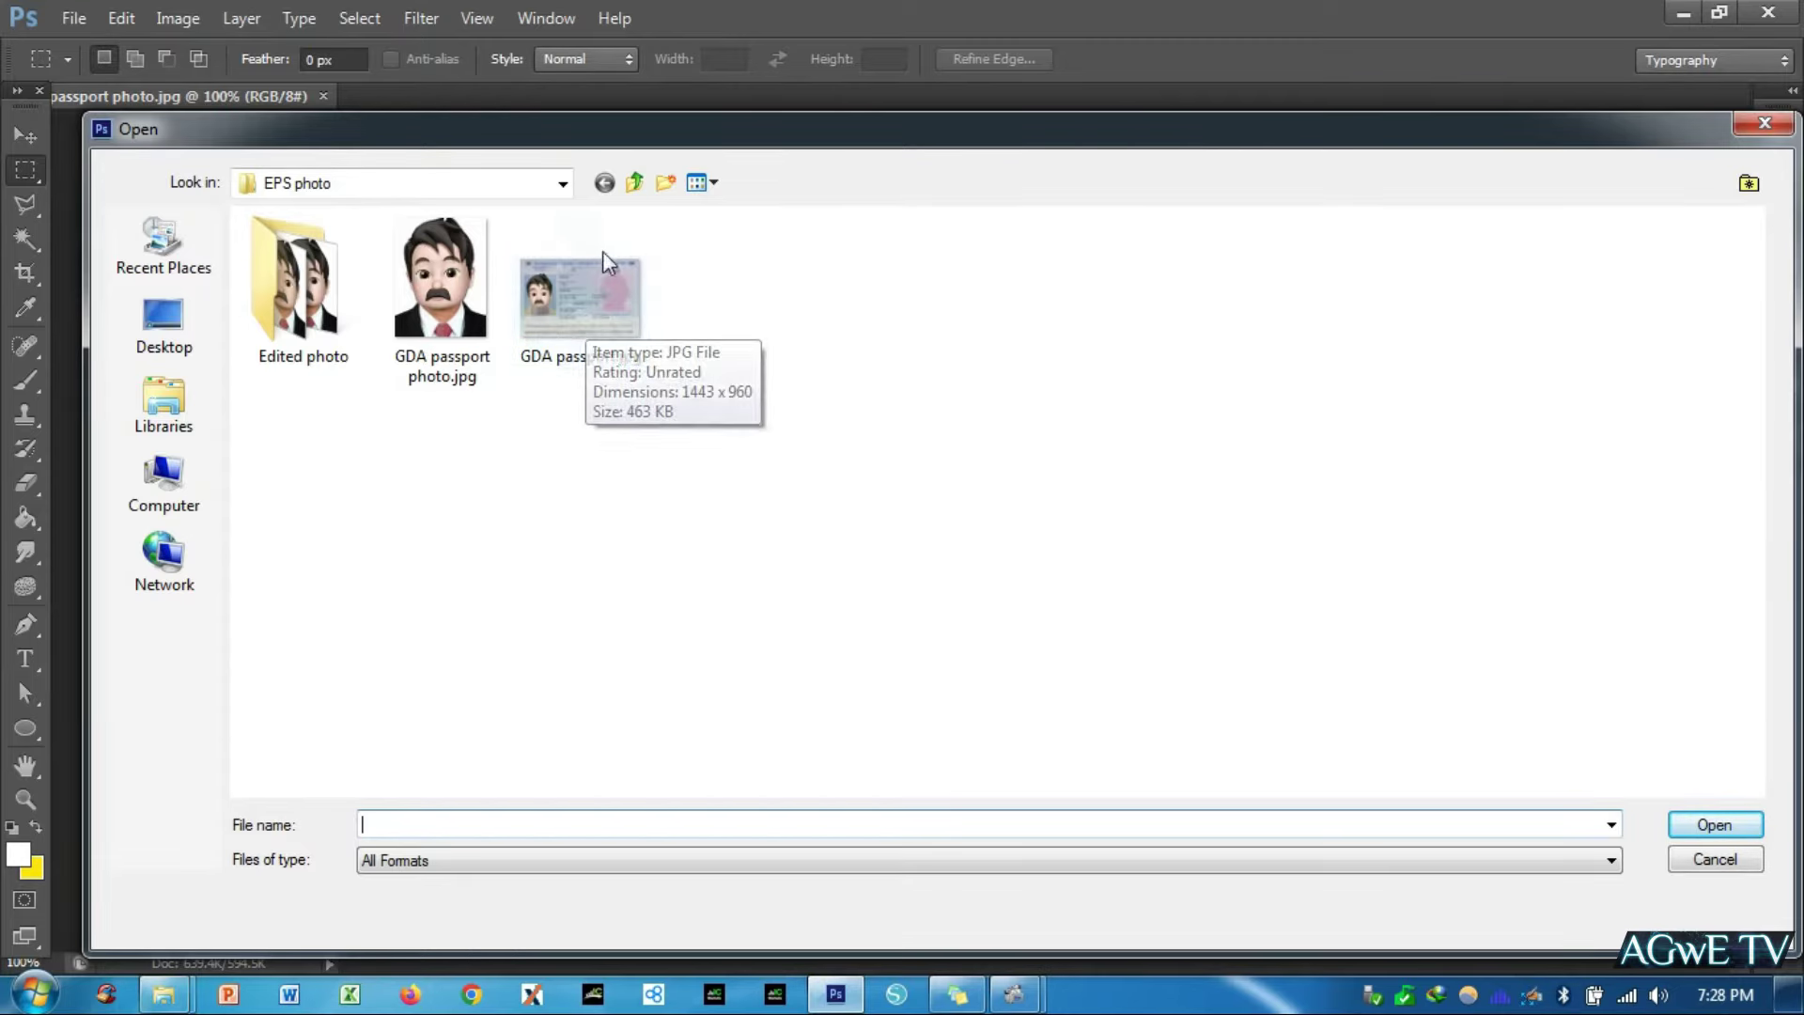
{"action": "double_click", "coordinate": [585, 316]}
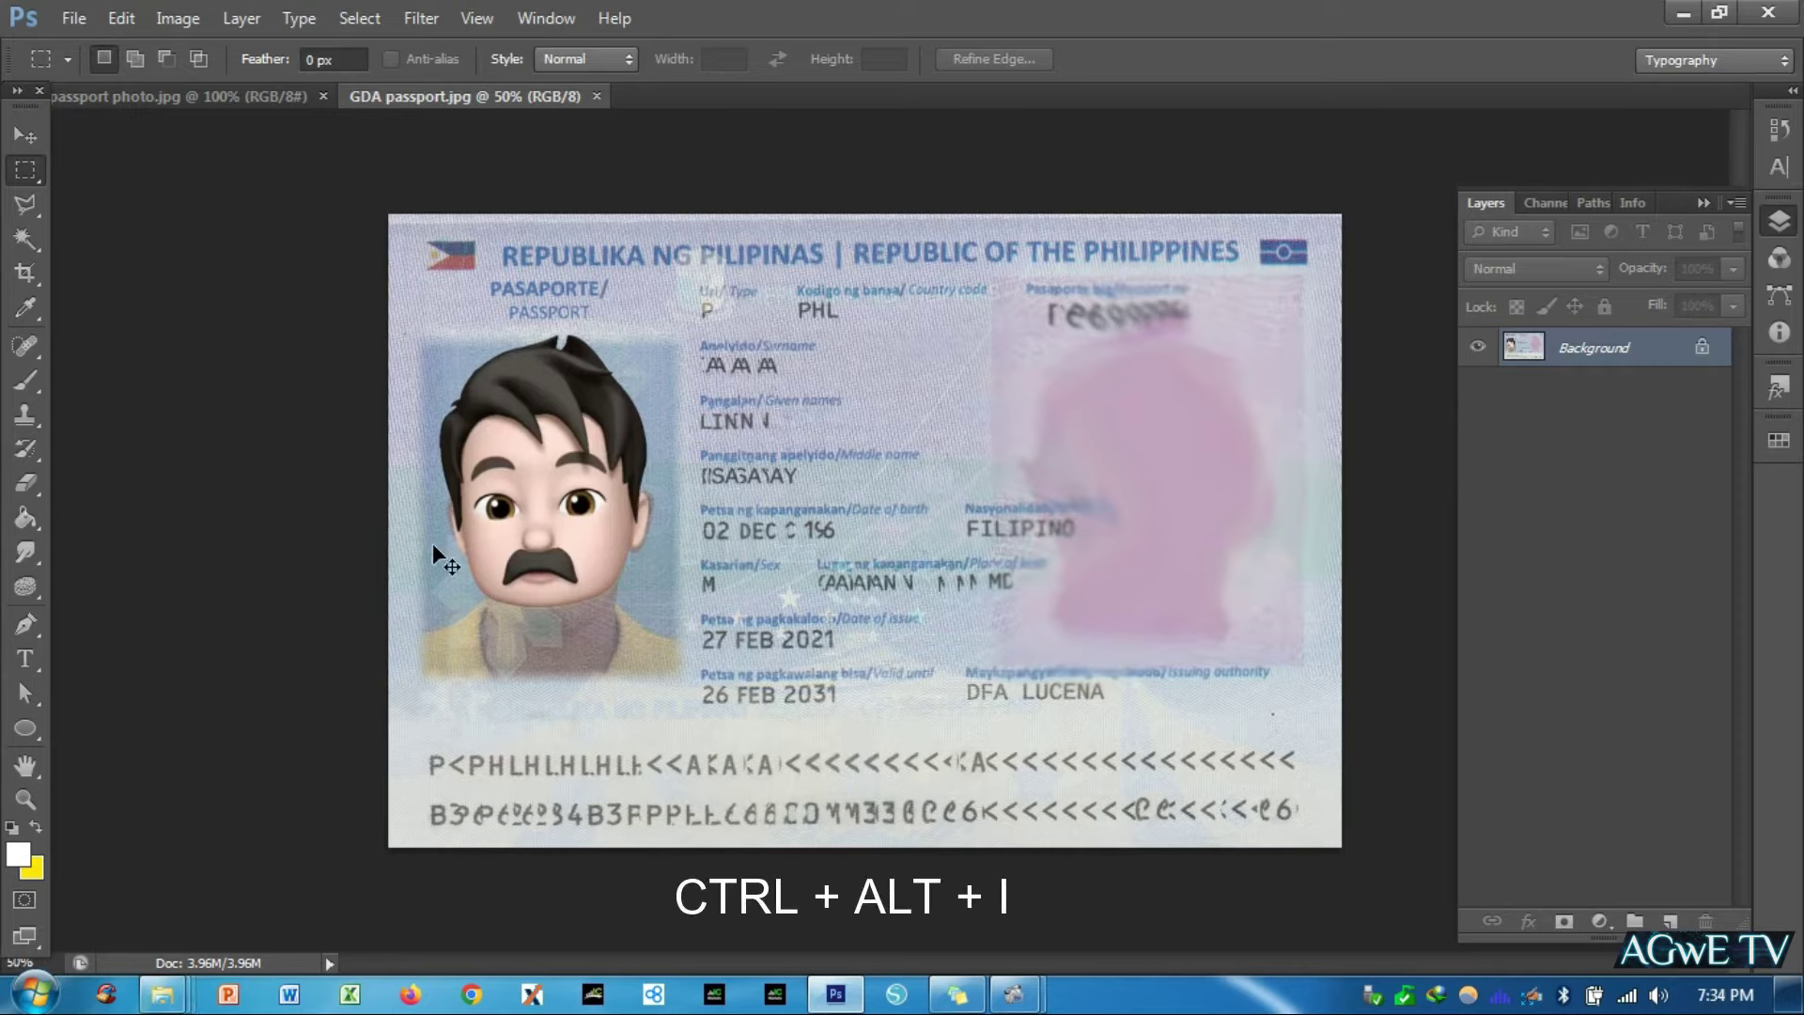
- Resize the image to 1010 pixels high (1518 × 1010) with proportions constrained
{"action": "key", "text": "ctrl+alt+i"}
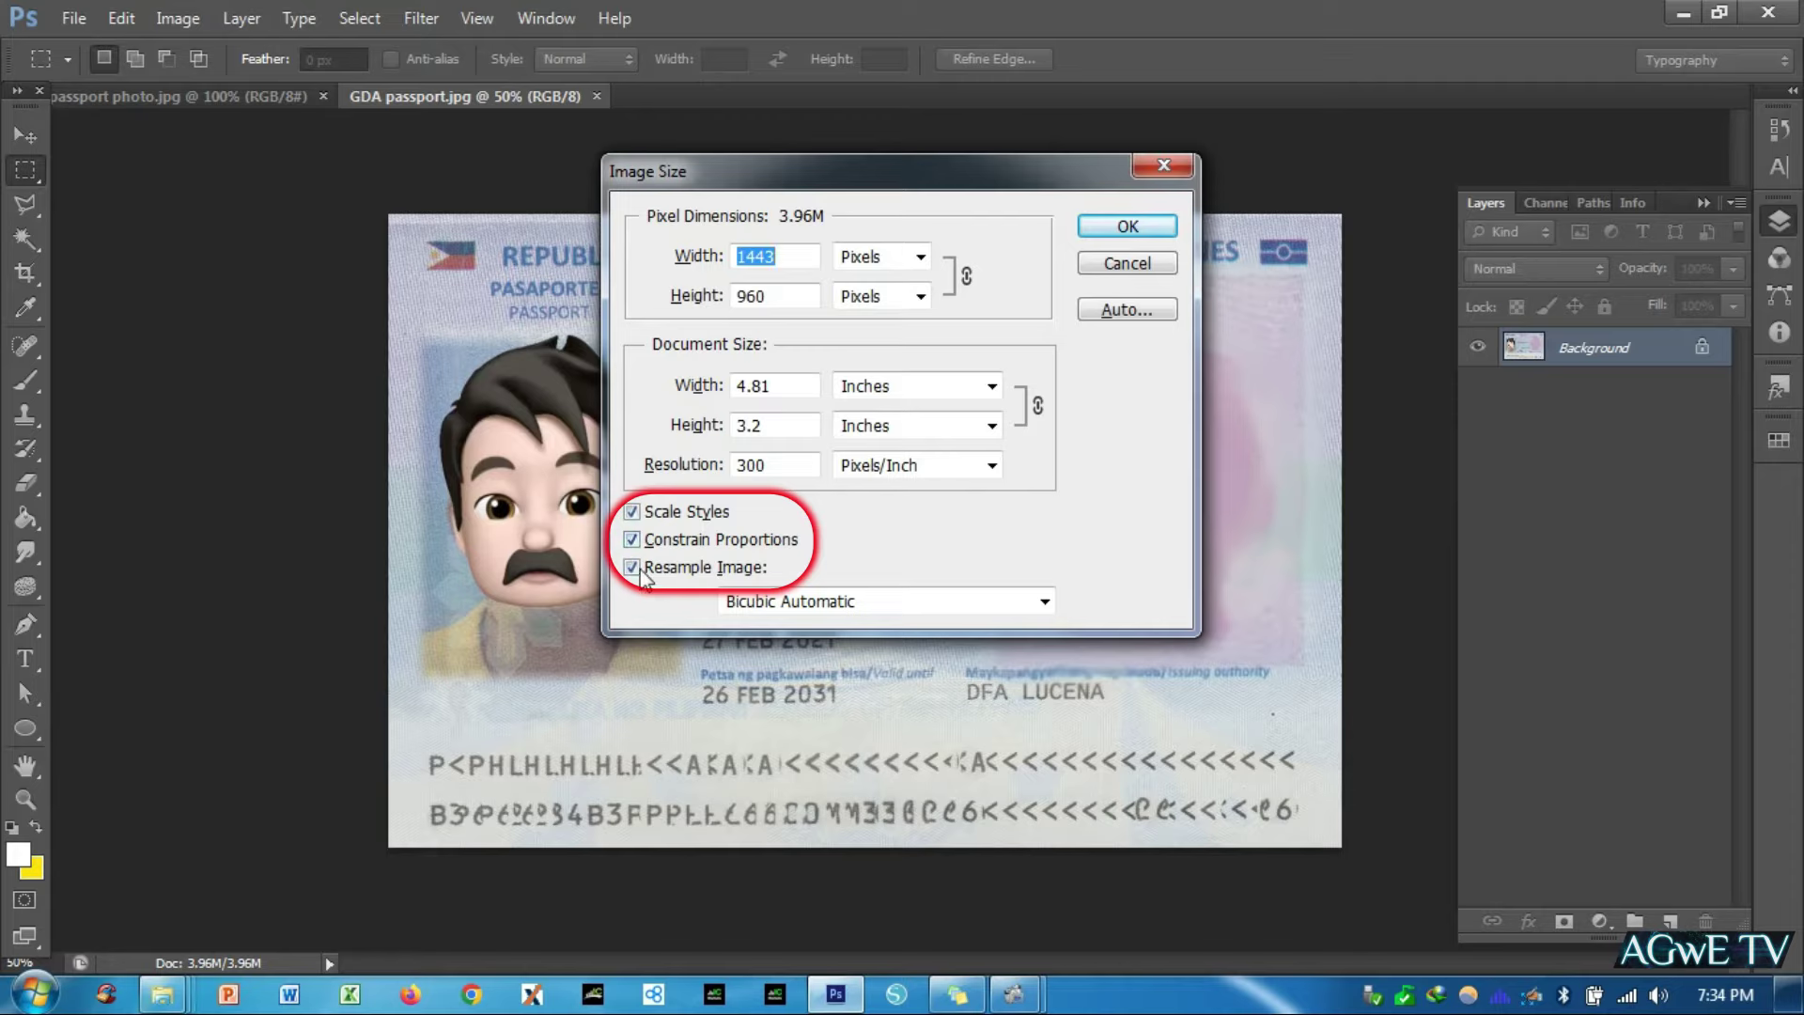
{"action": "double_click", "coordinate": [751, 296]}
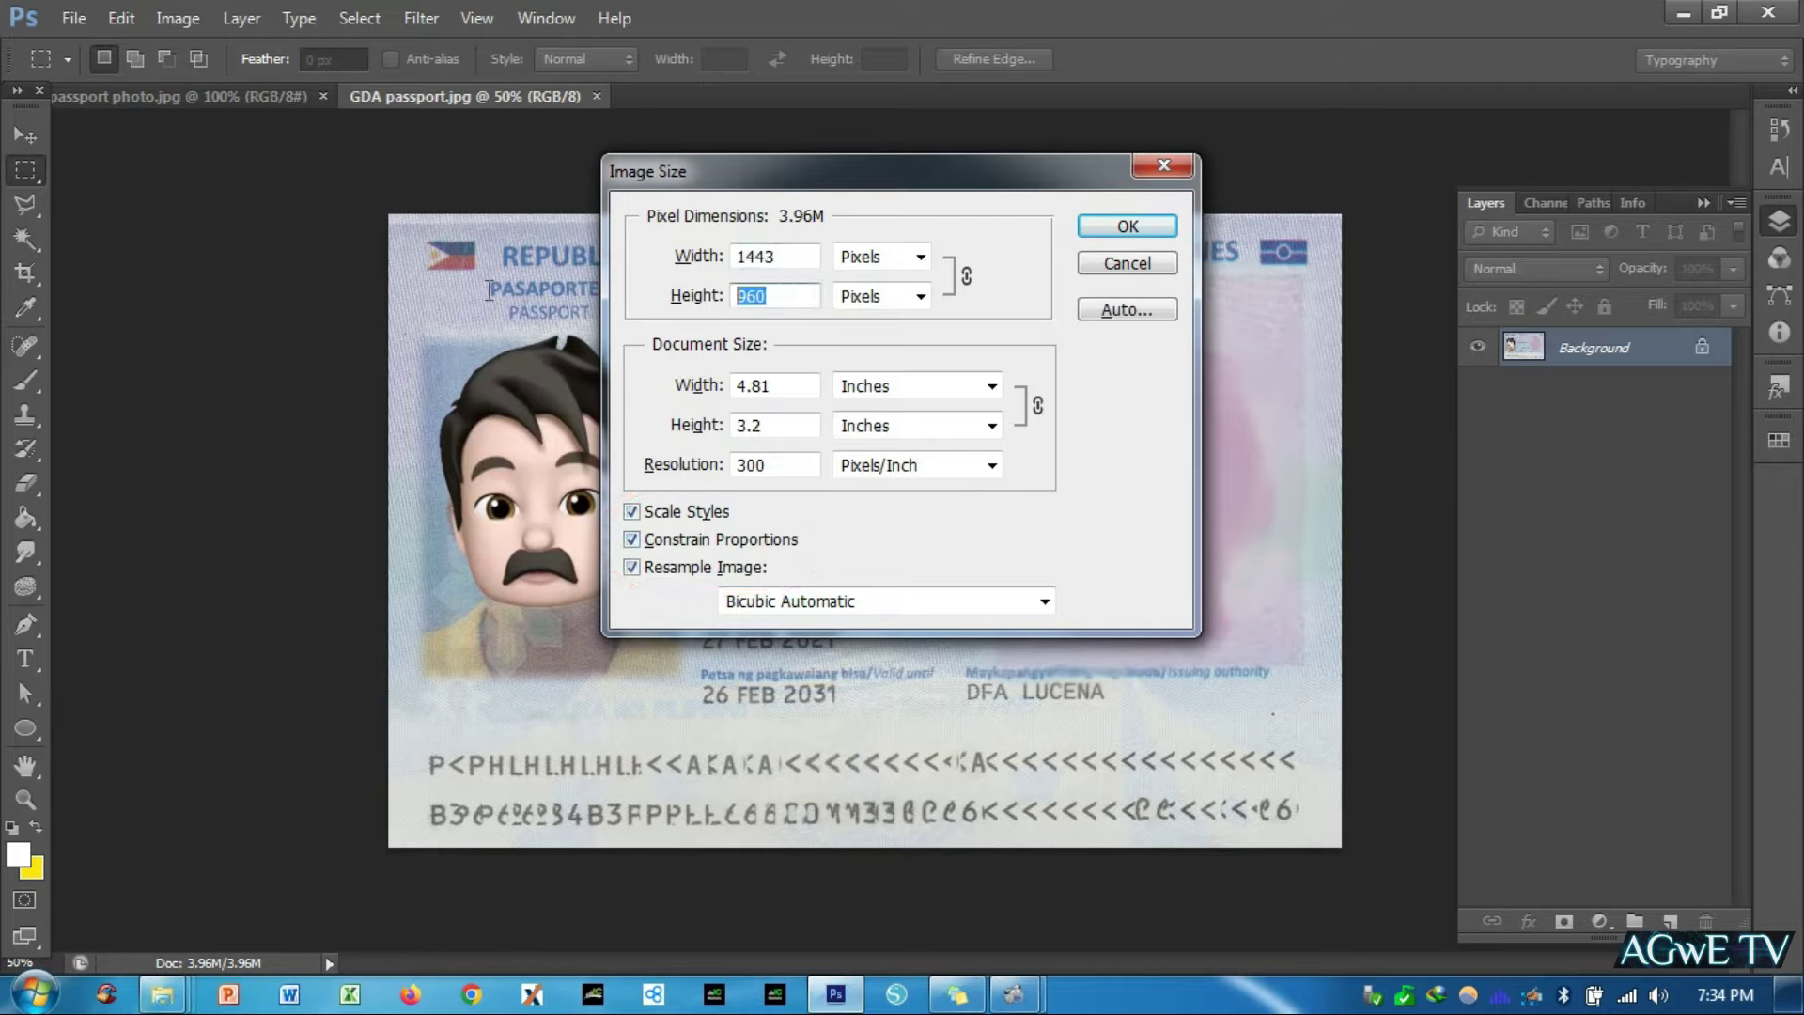
{"action": "type", "text": "1010"}
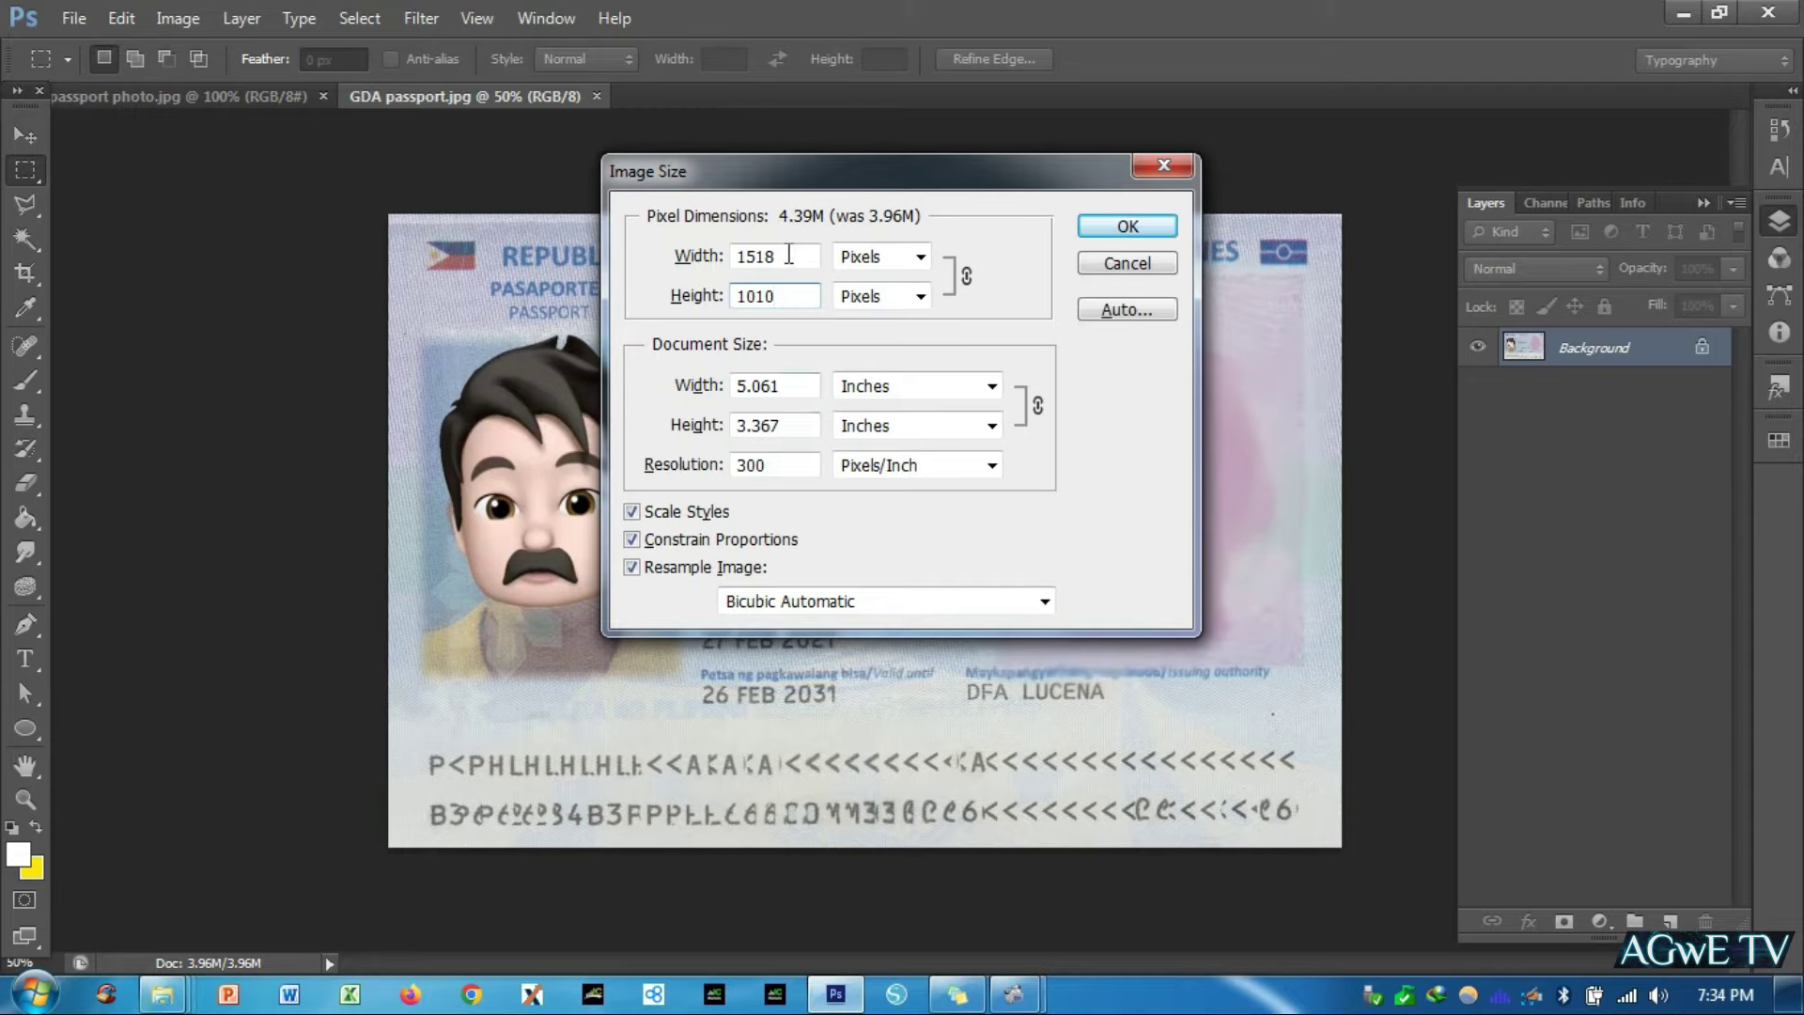
{"action": "left_click", "coordinate": [1124, 230]}
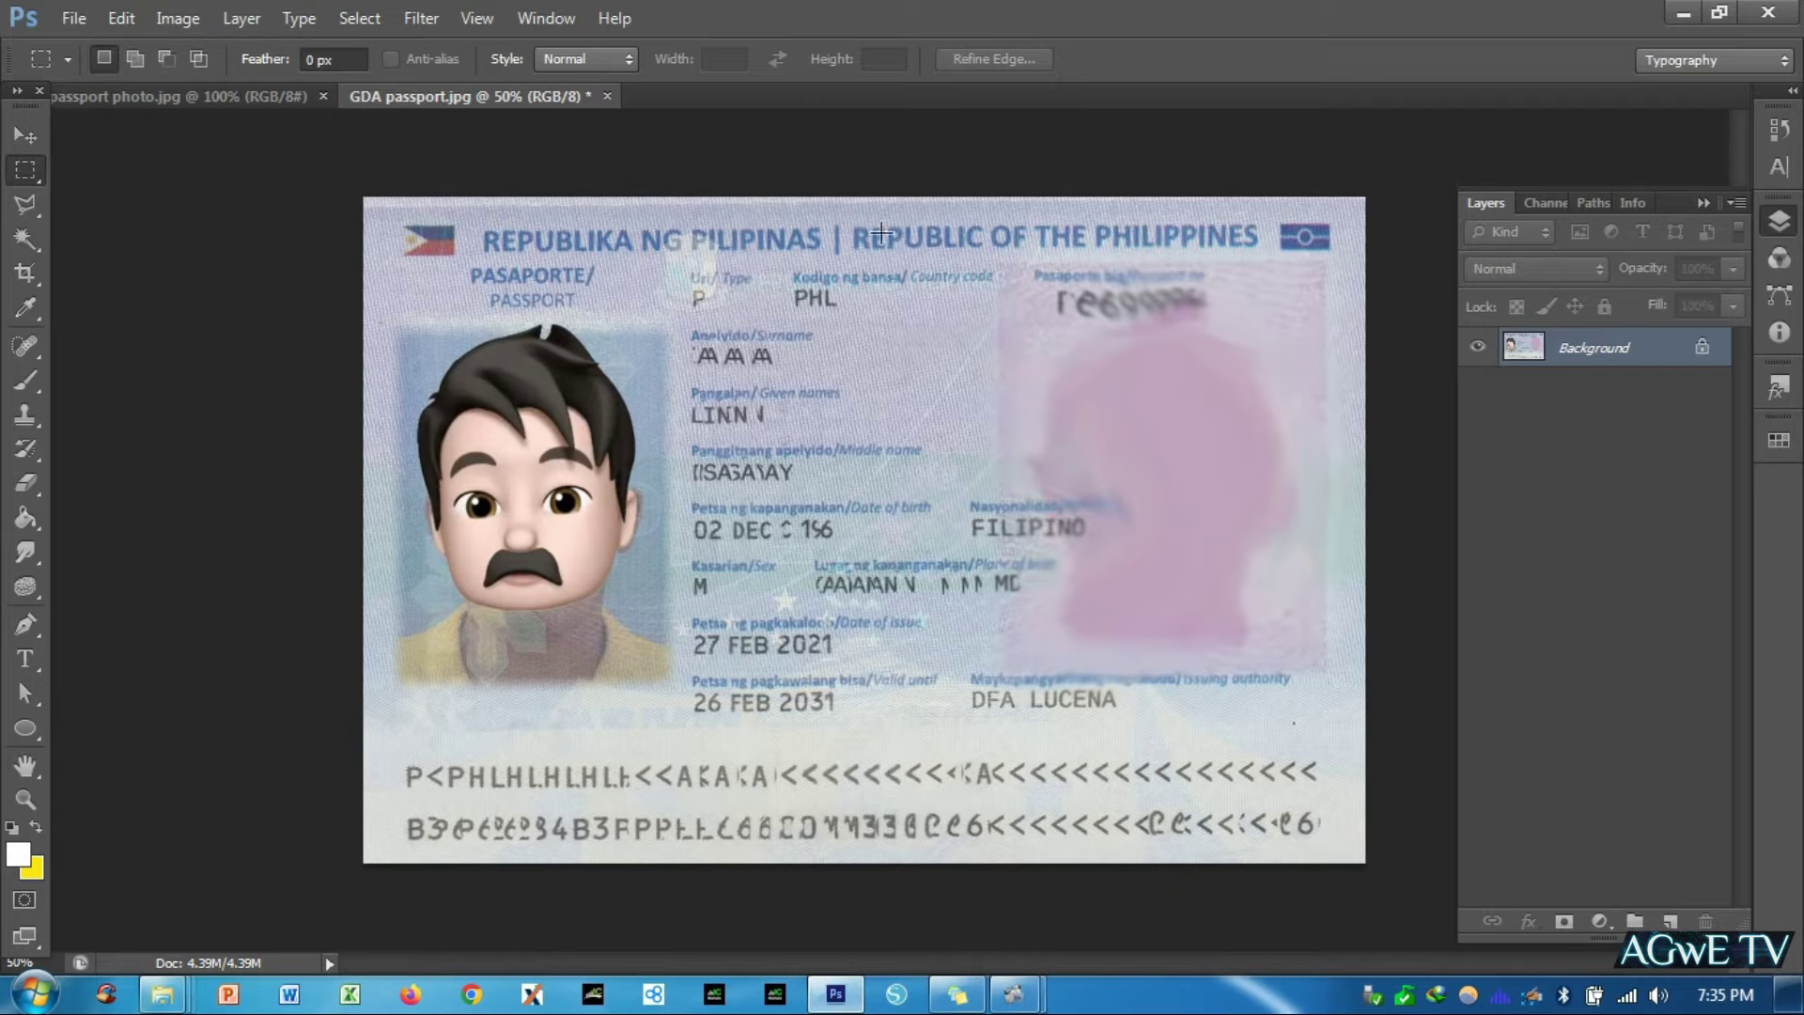
- Export the passport through Save for Web as a quality-100 JPEG, about 1.00M
{"action": "left_click", "coordinate": [75, 18]}
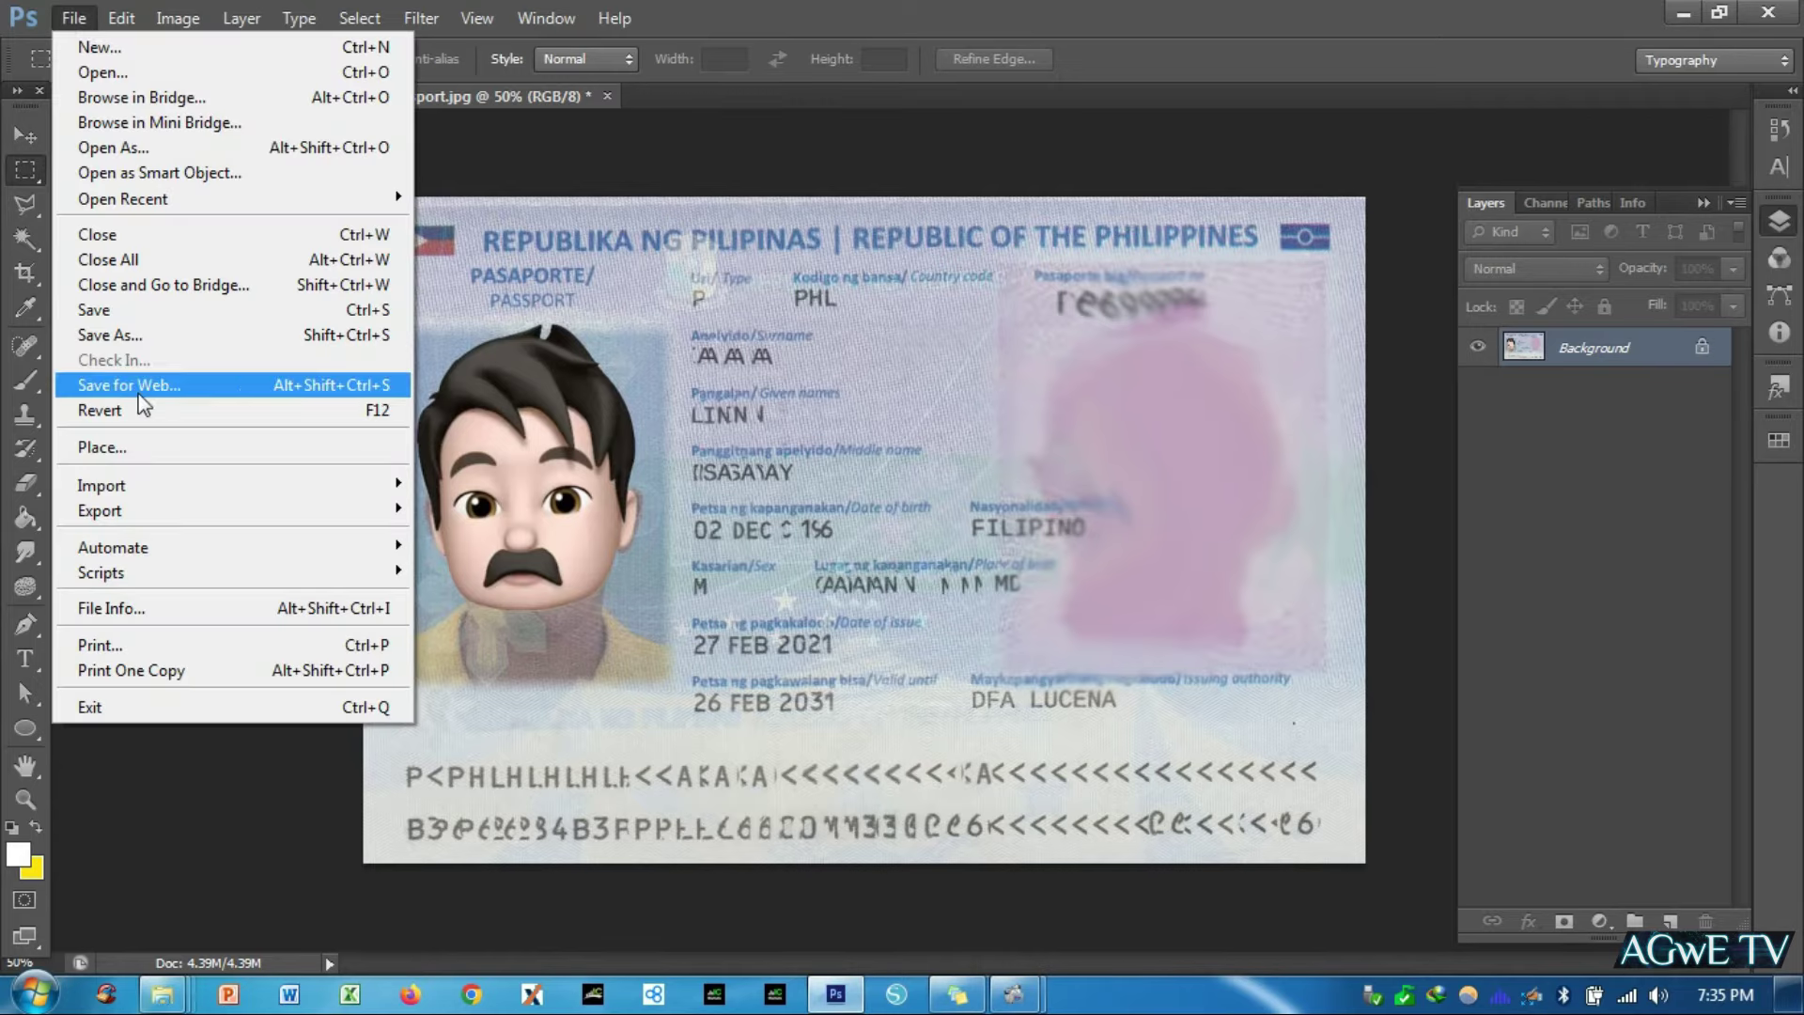
{"action": "left_click", "coordinate": [197, 387]}
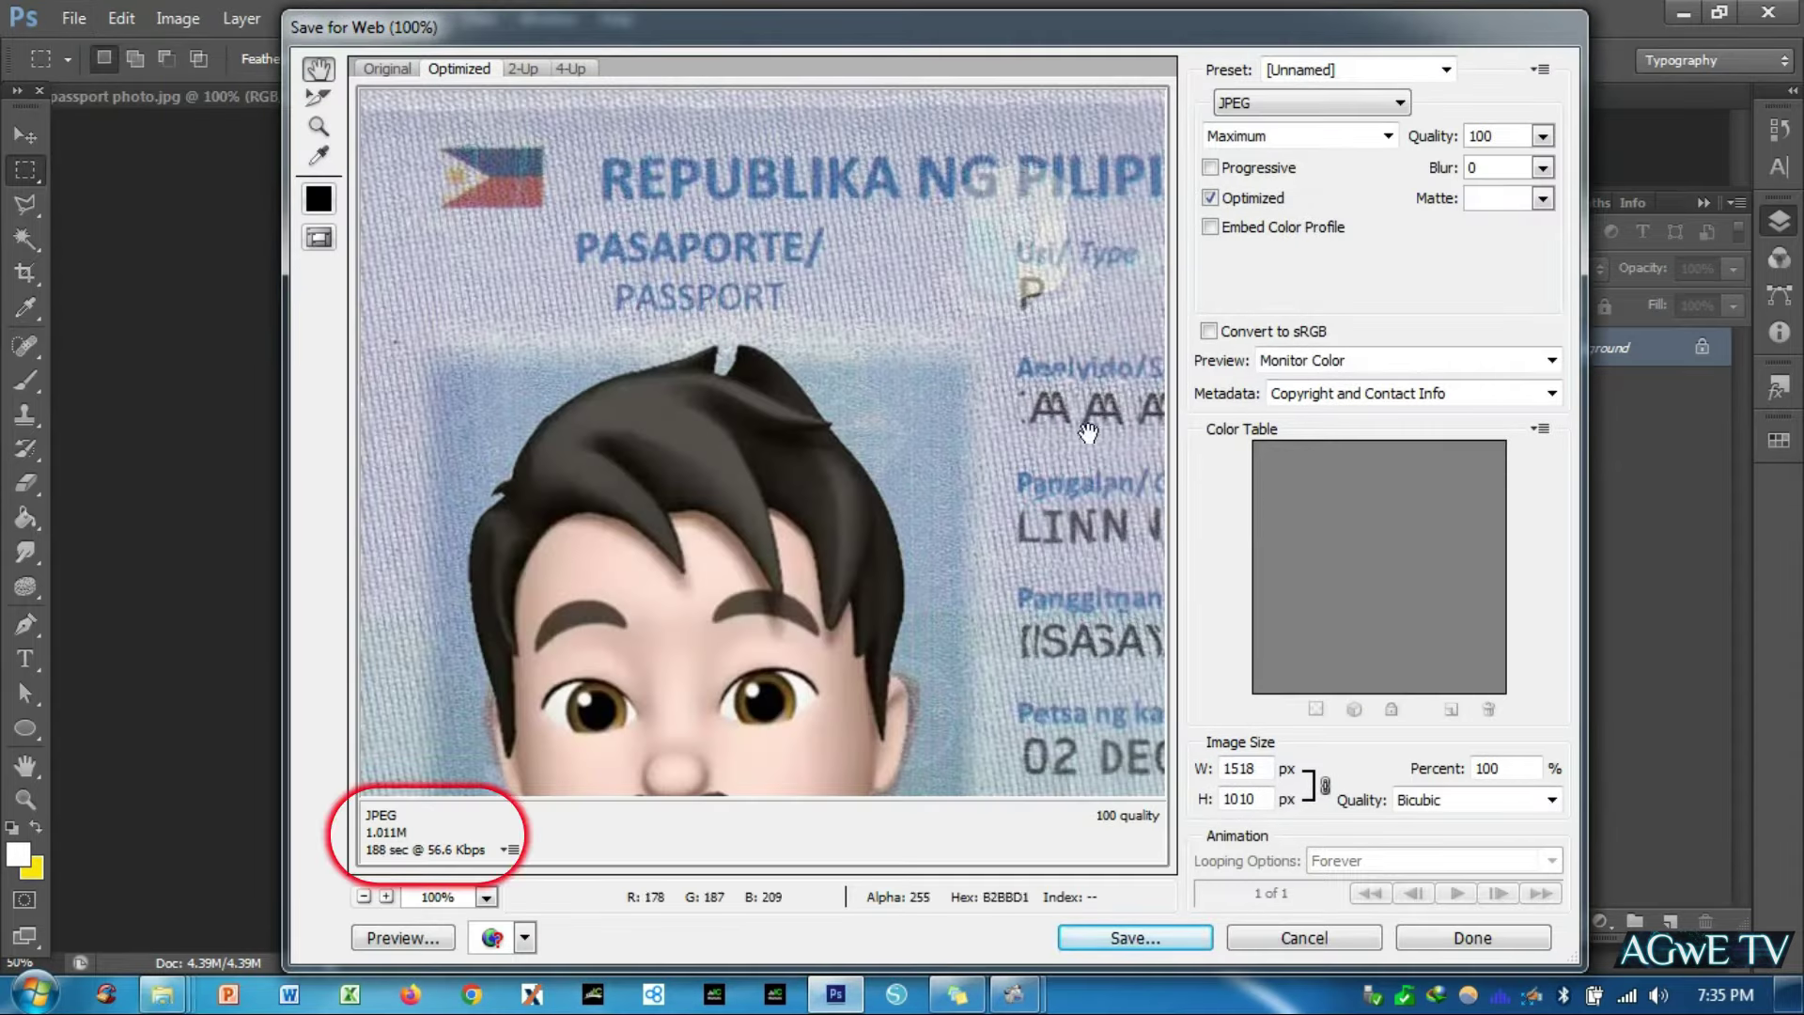
{"action": "left_click", "coordinate": [1501, 132]}
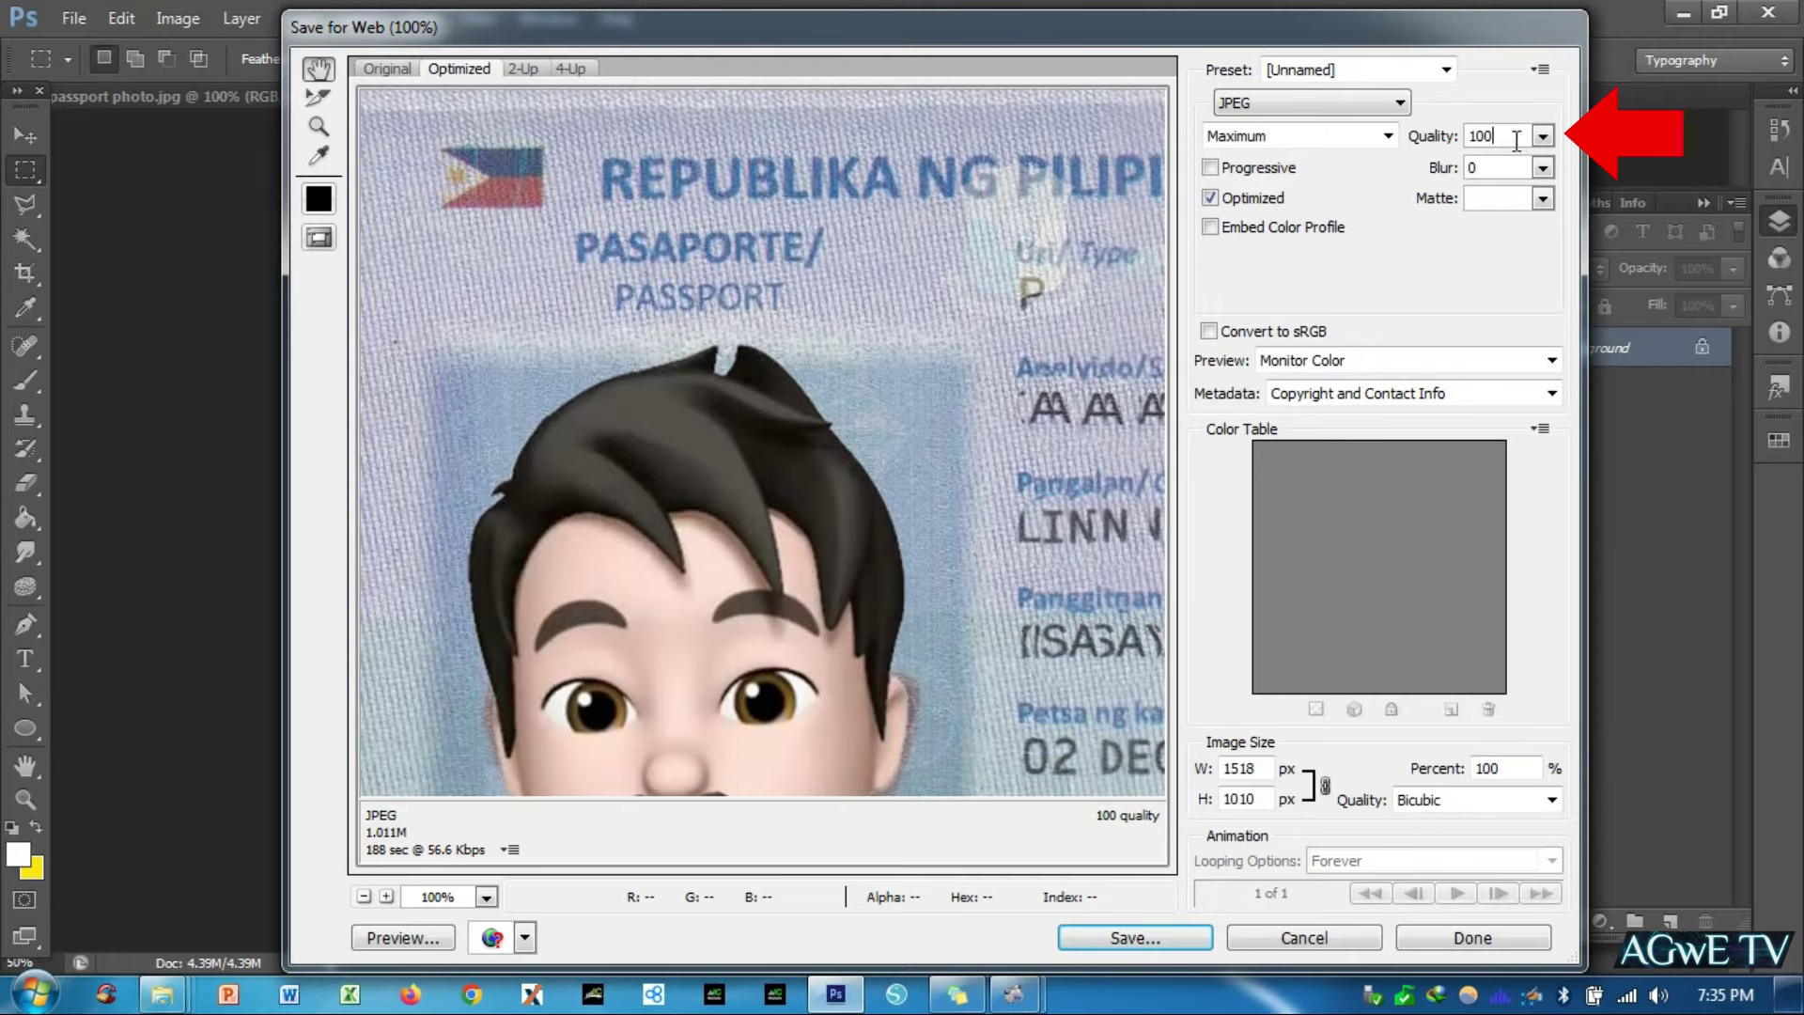
{"action": "left_click", "coordinate": [1511, 139]}
{"action": "key", "text": "Down"}
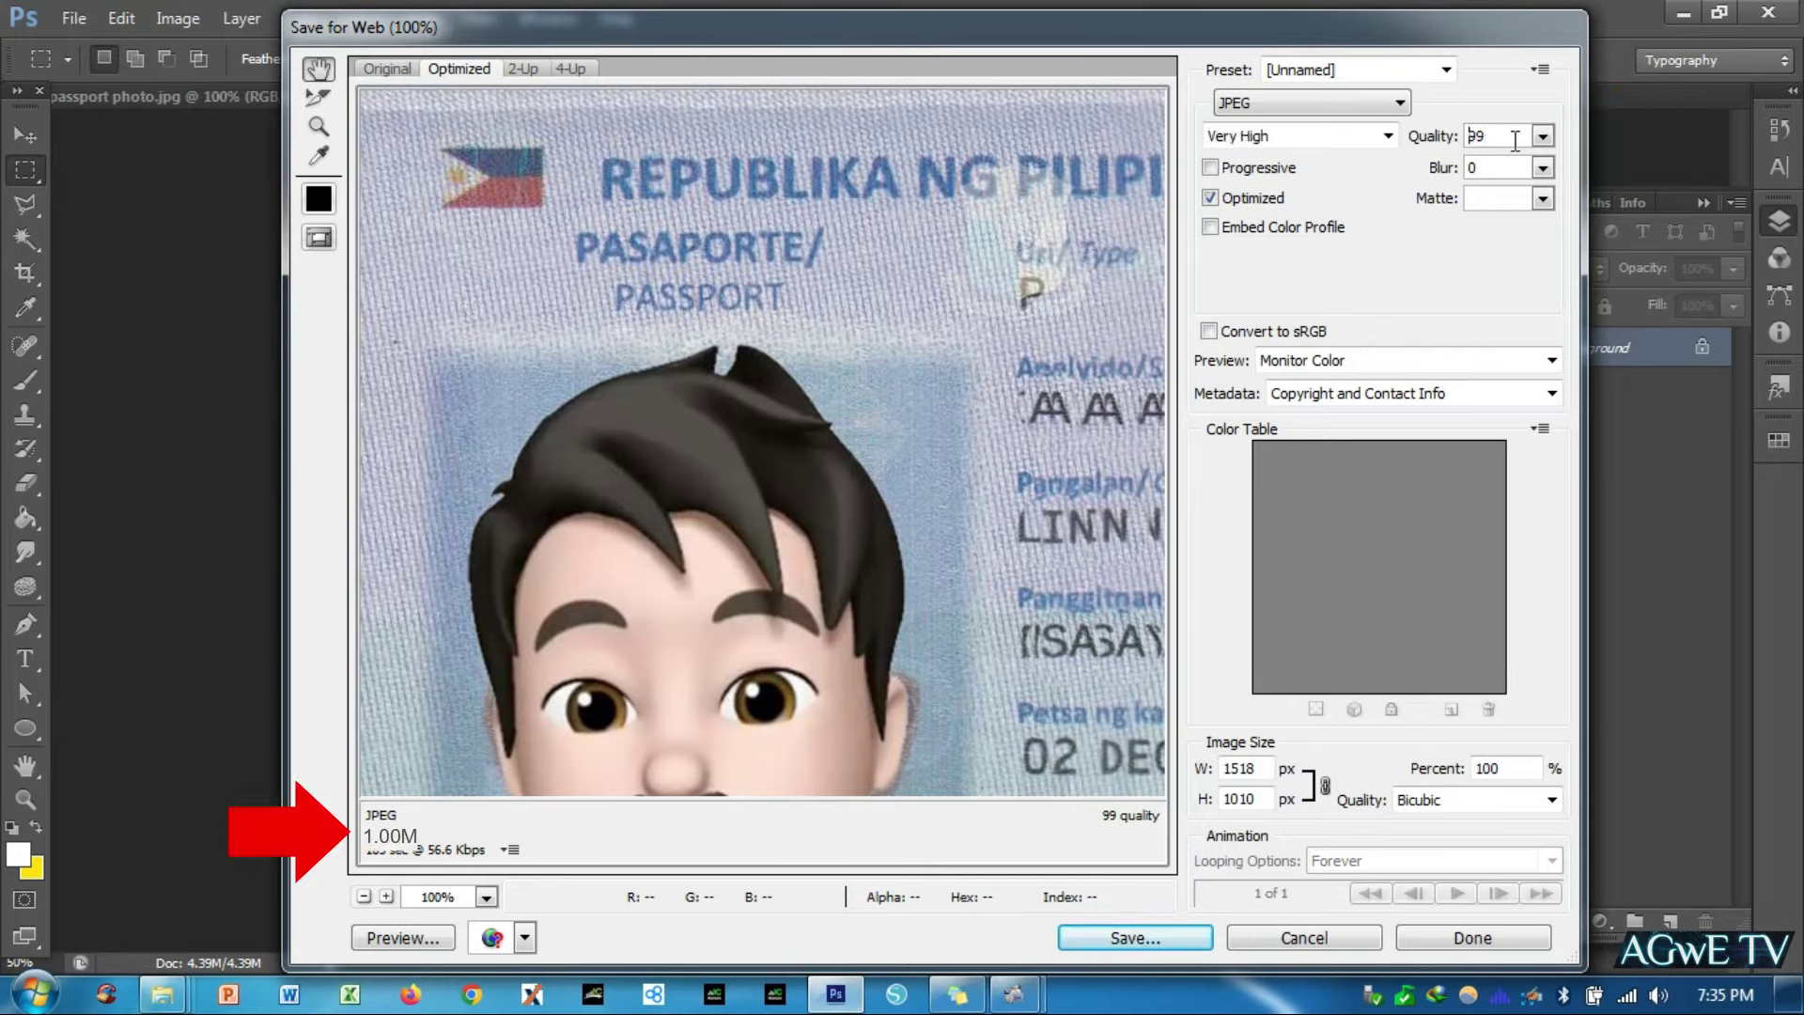
{"action": "key", "text": "Up"}
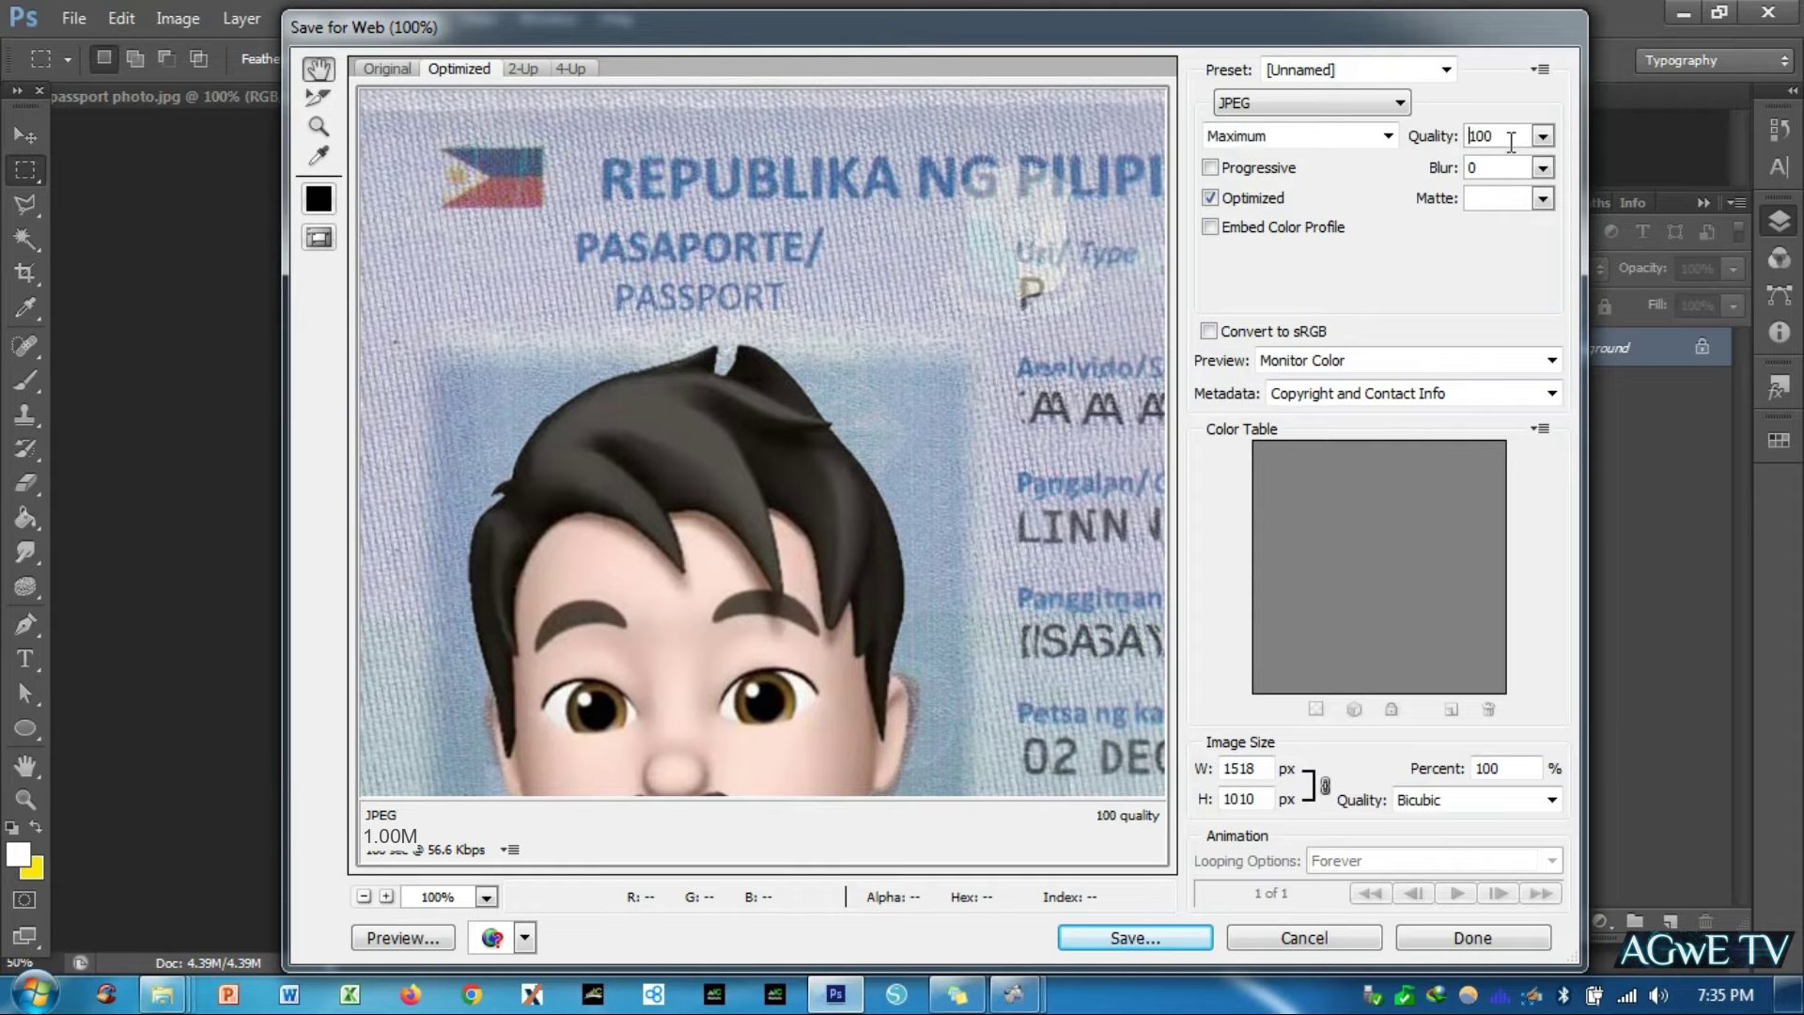
{"action": "left_click", "coordinate": [1147, 934]}
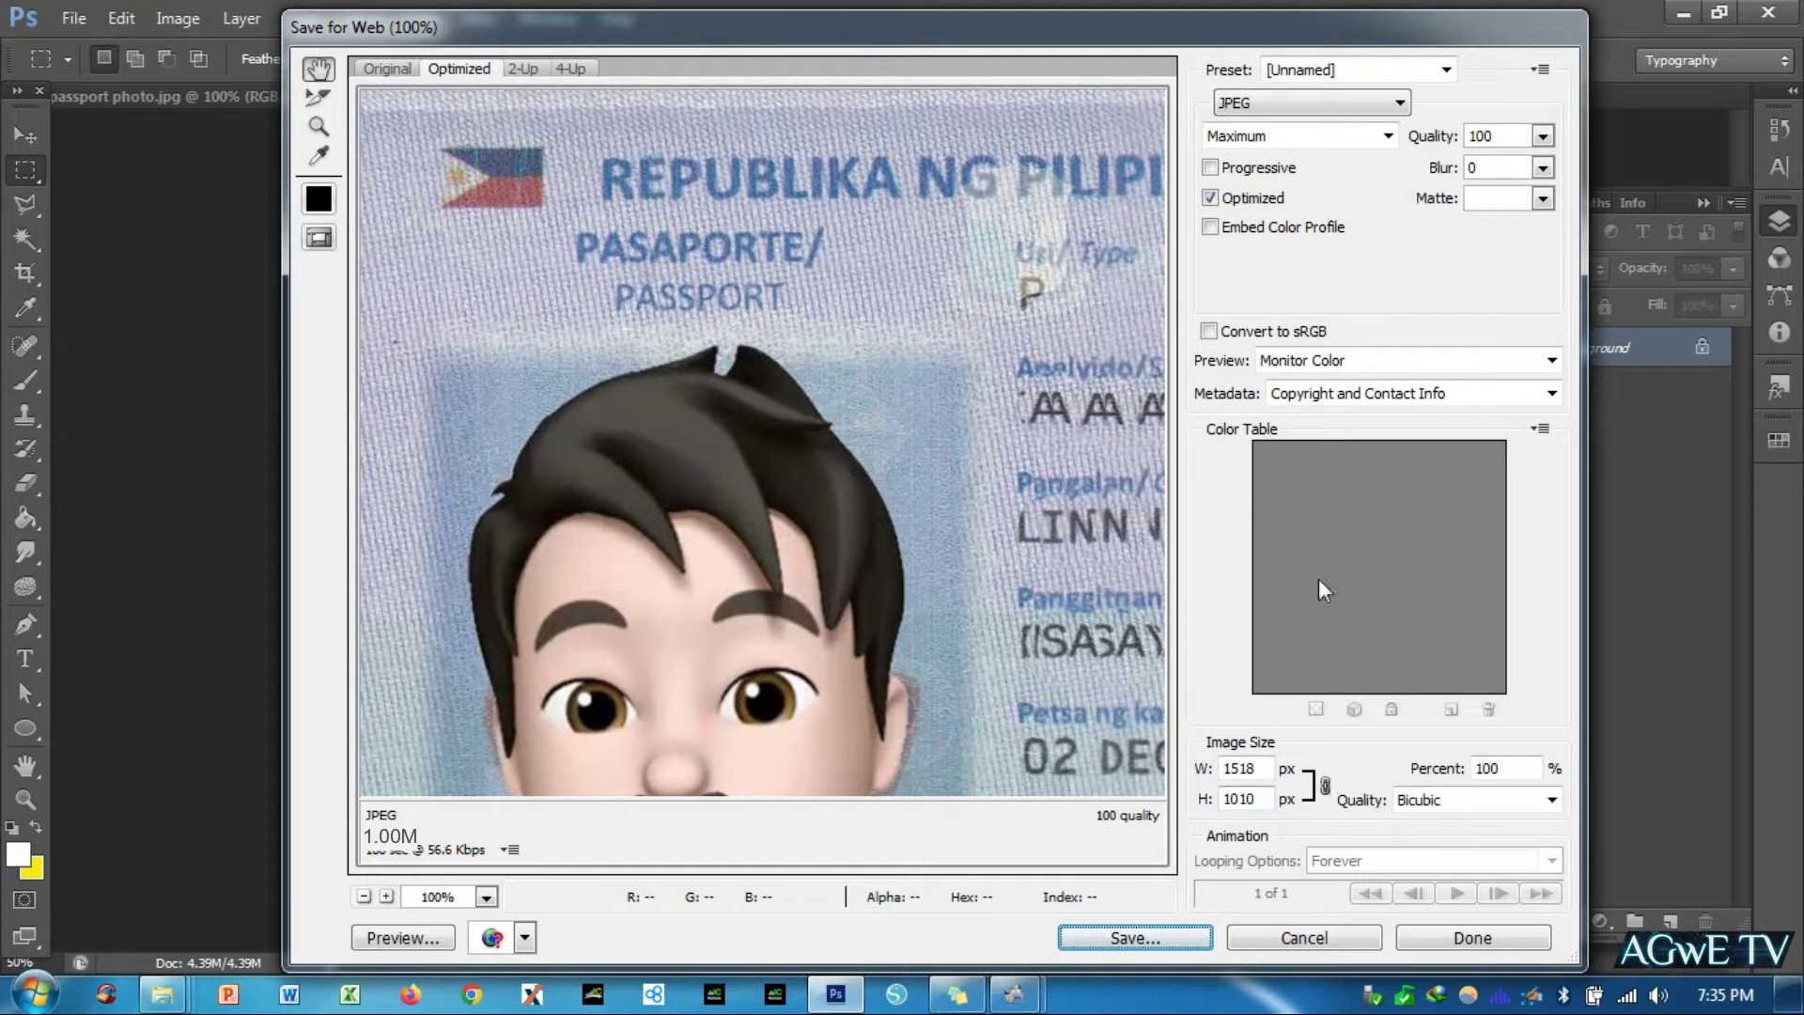
{"action": "left_click", "coordinate": [1147, 939]}
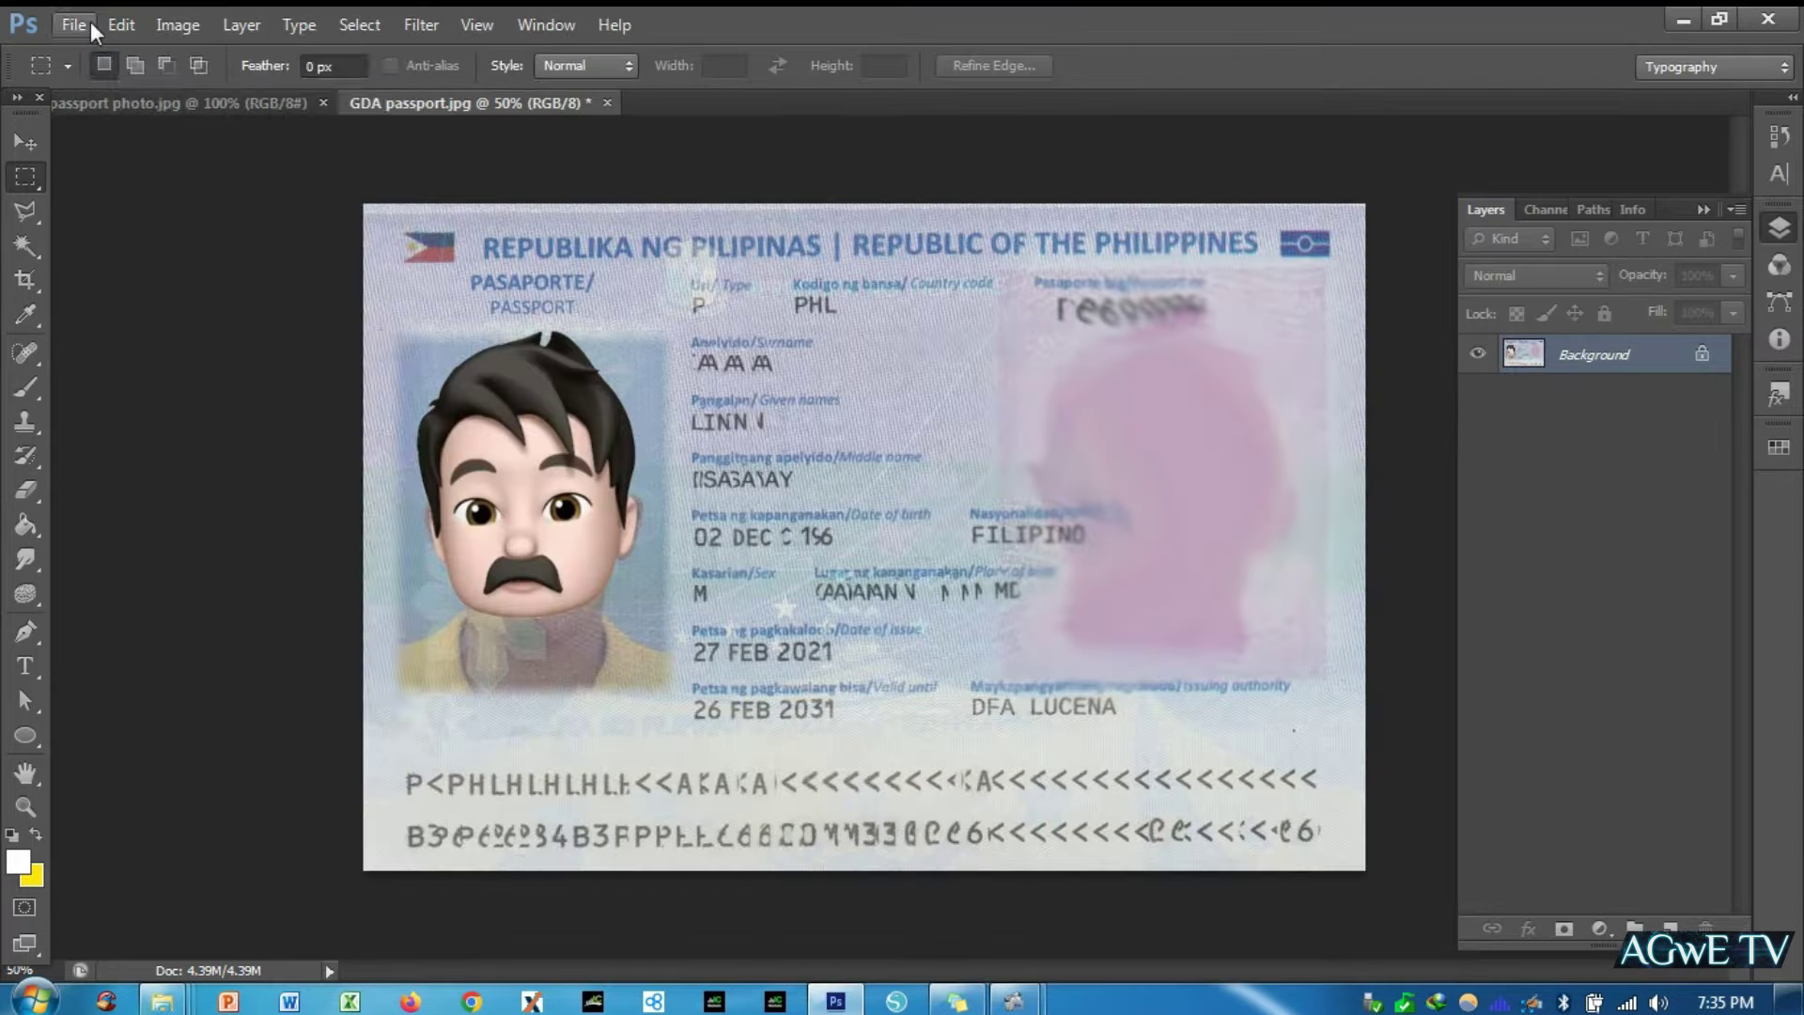
- Save the current sample JPEG and export another Save for Web copy
{"action": "left_click", "coordinate": [83, 20]}
{"action": "left_click", "coordinate": [141, 396]}
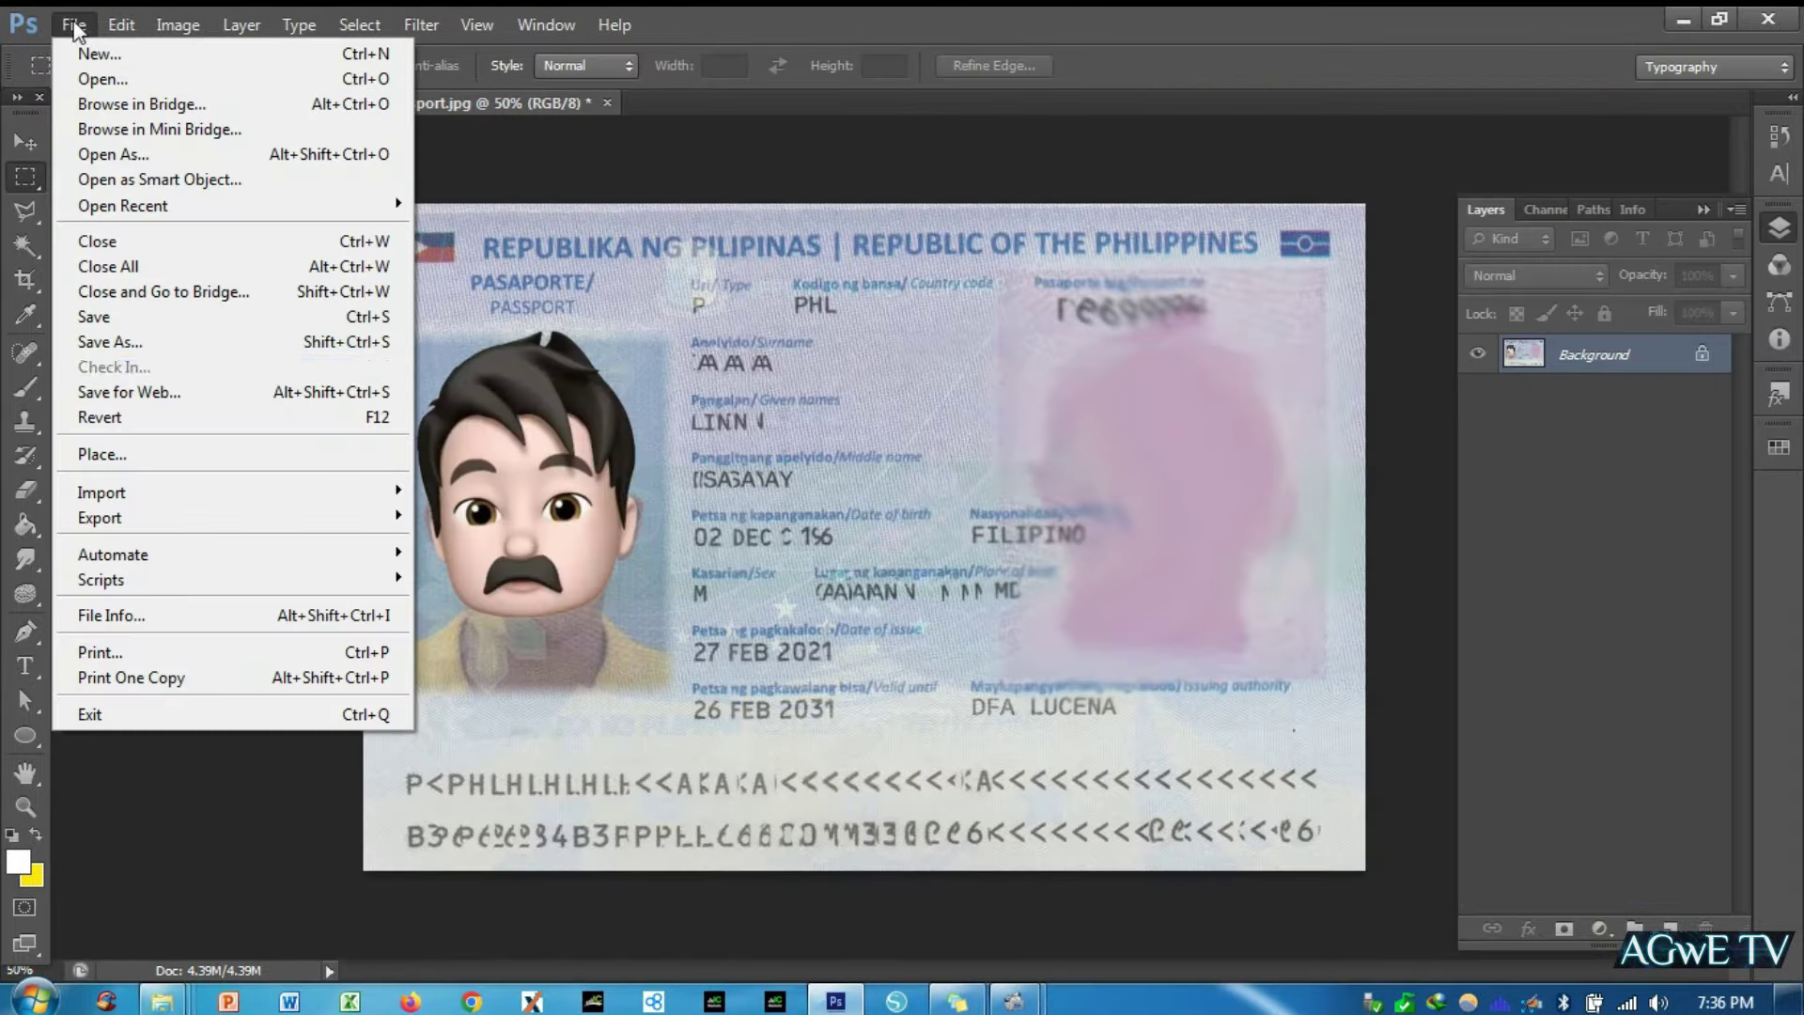
{"action": "left_click", "coordinate": [161, 398]}
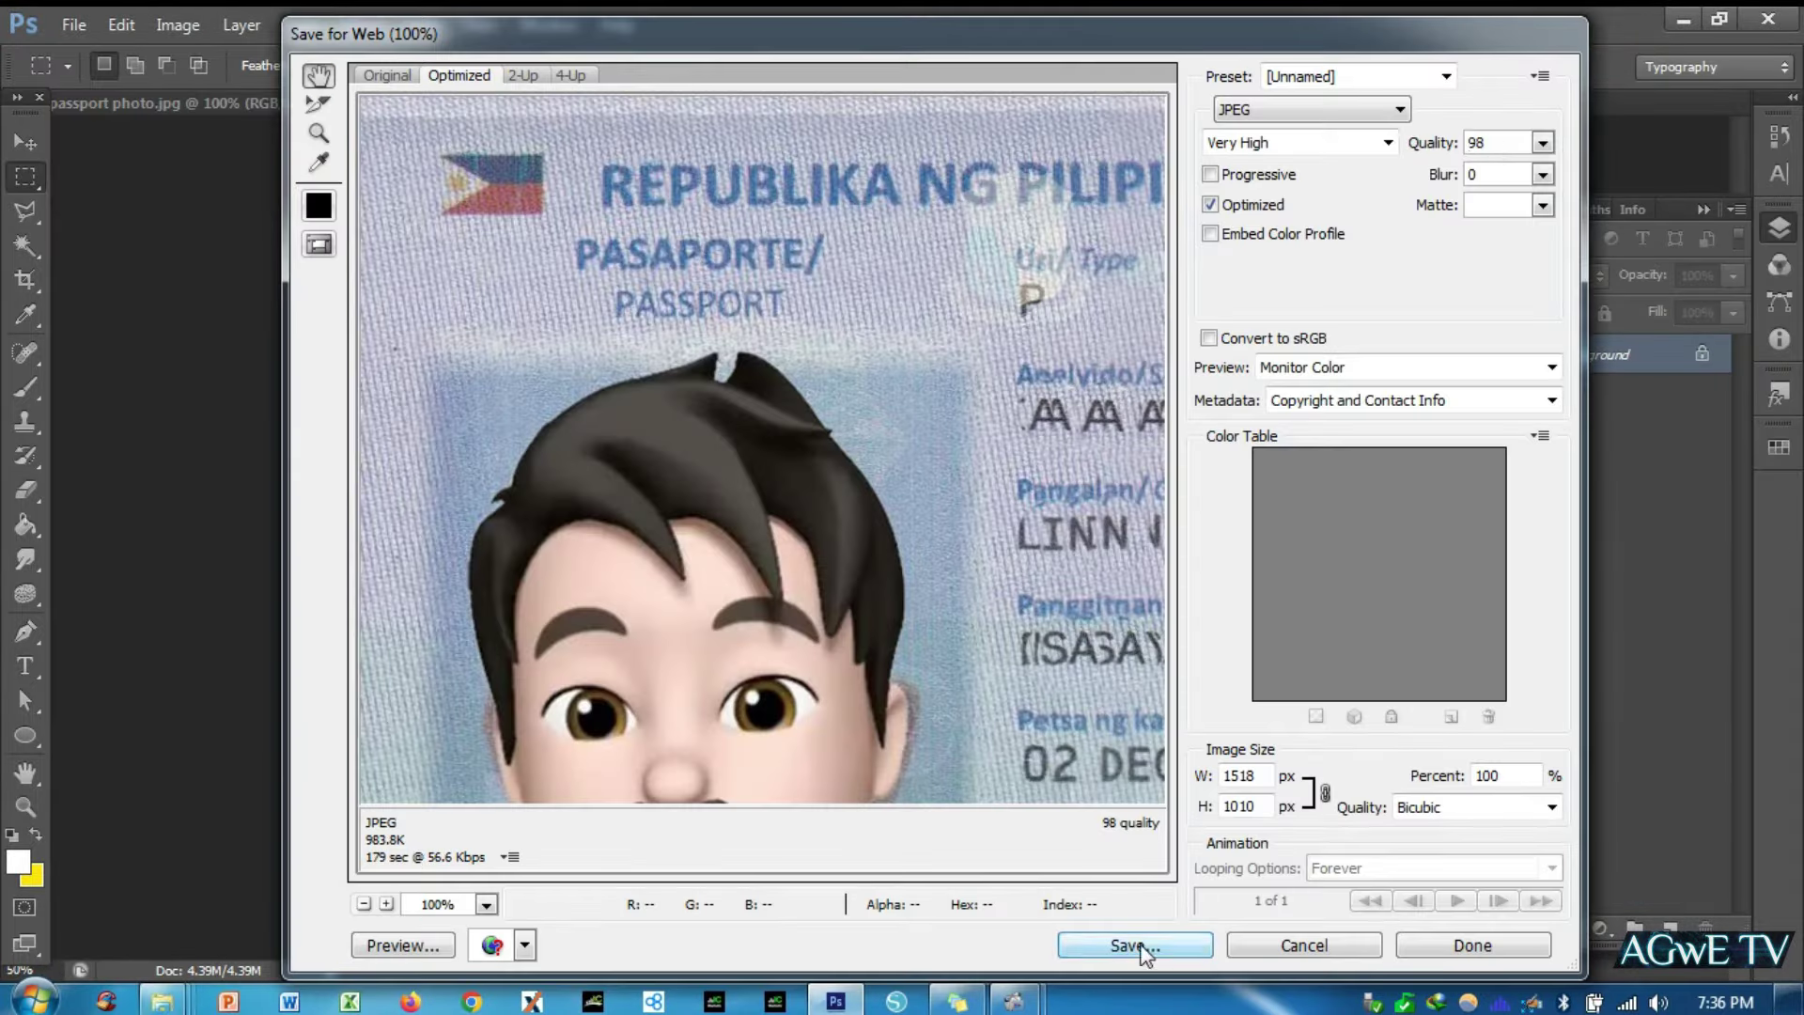
{"action": "left_click", "coordinate": [1135, 945]}
{"action": "type", "text": "c"}
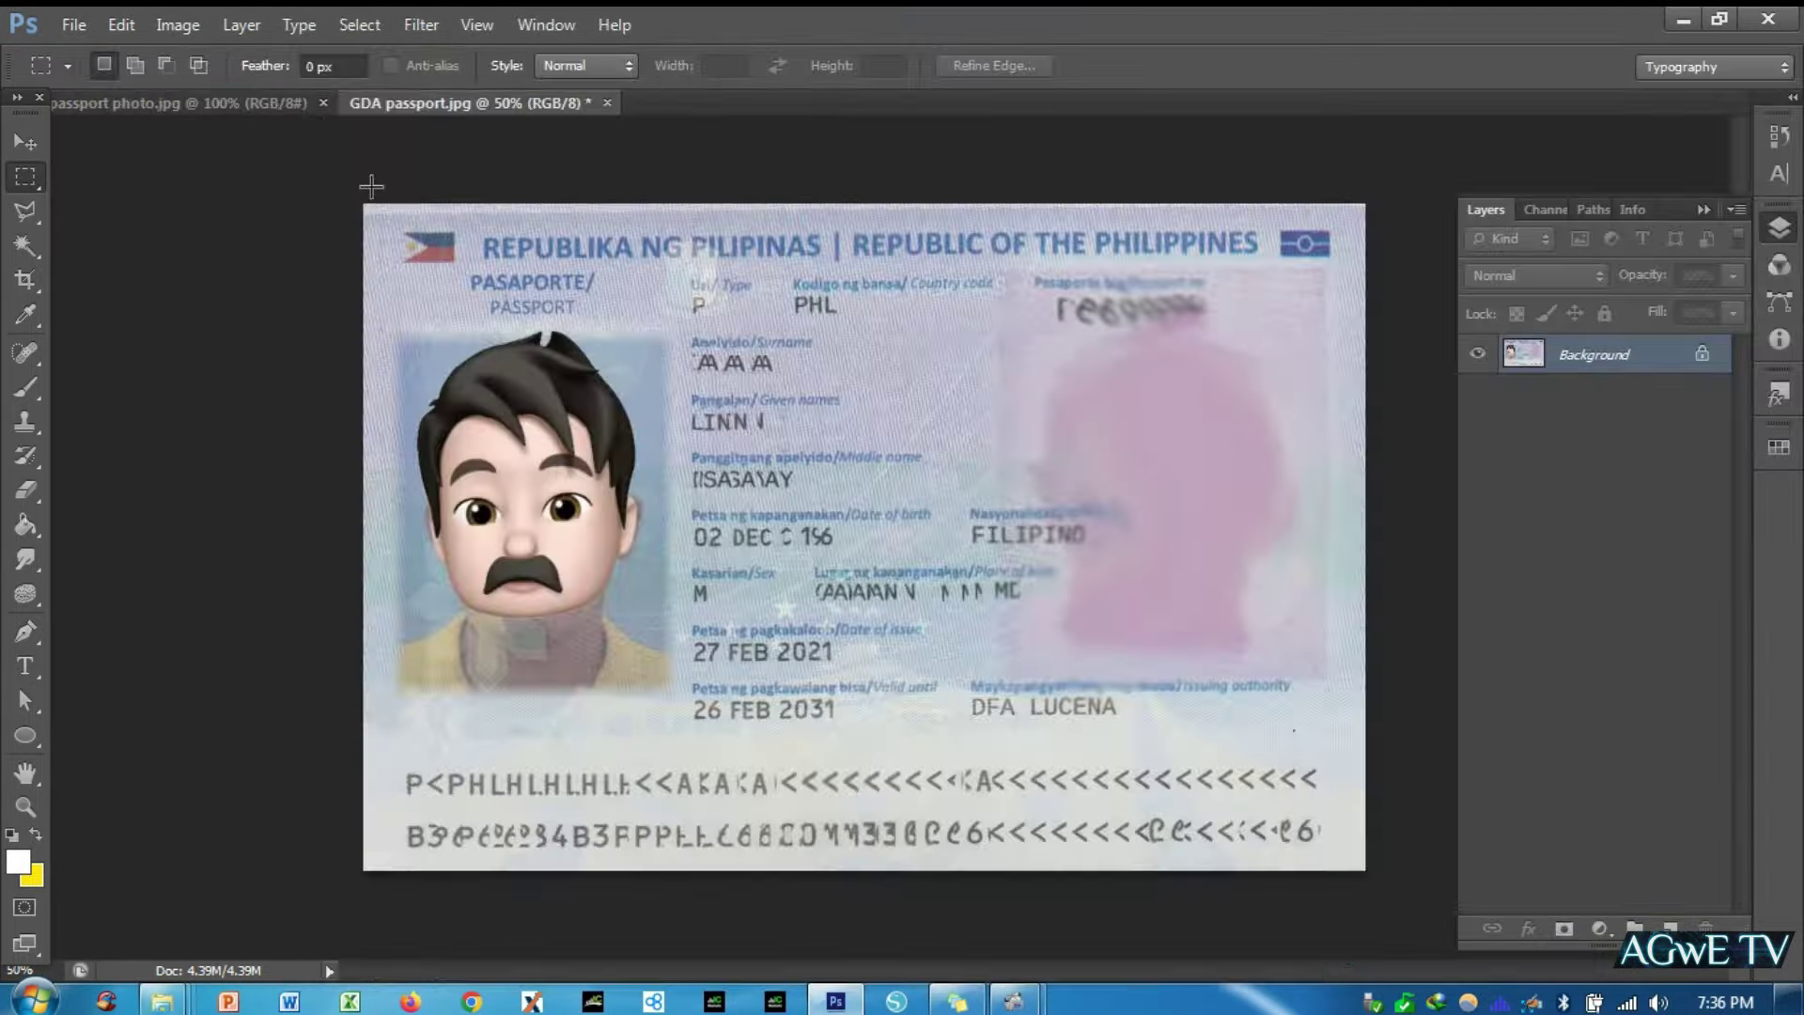
- Export further Save for Web copies named c-sample, d-sample and e-sample
{"action": "left_click", "coordinate": [74, 24]}
{"action": "left_click", "coordinate": [207, 391]}
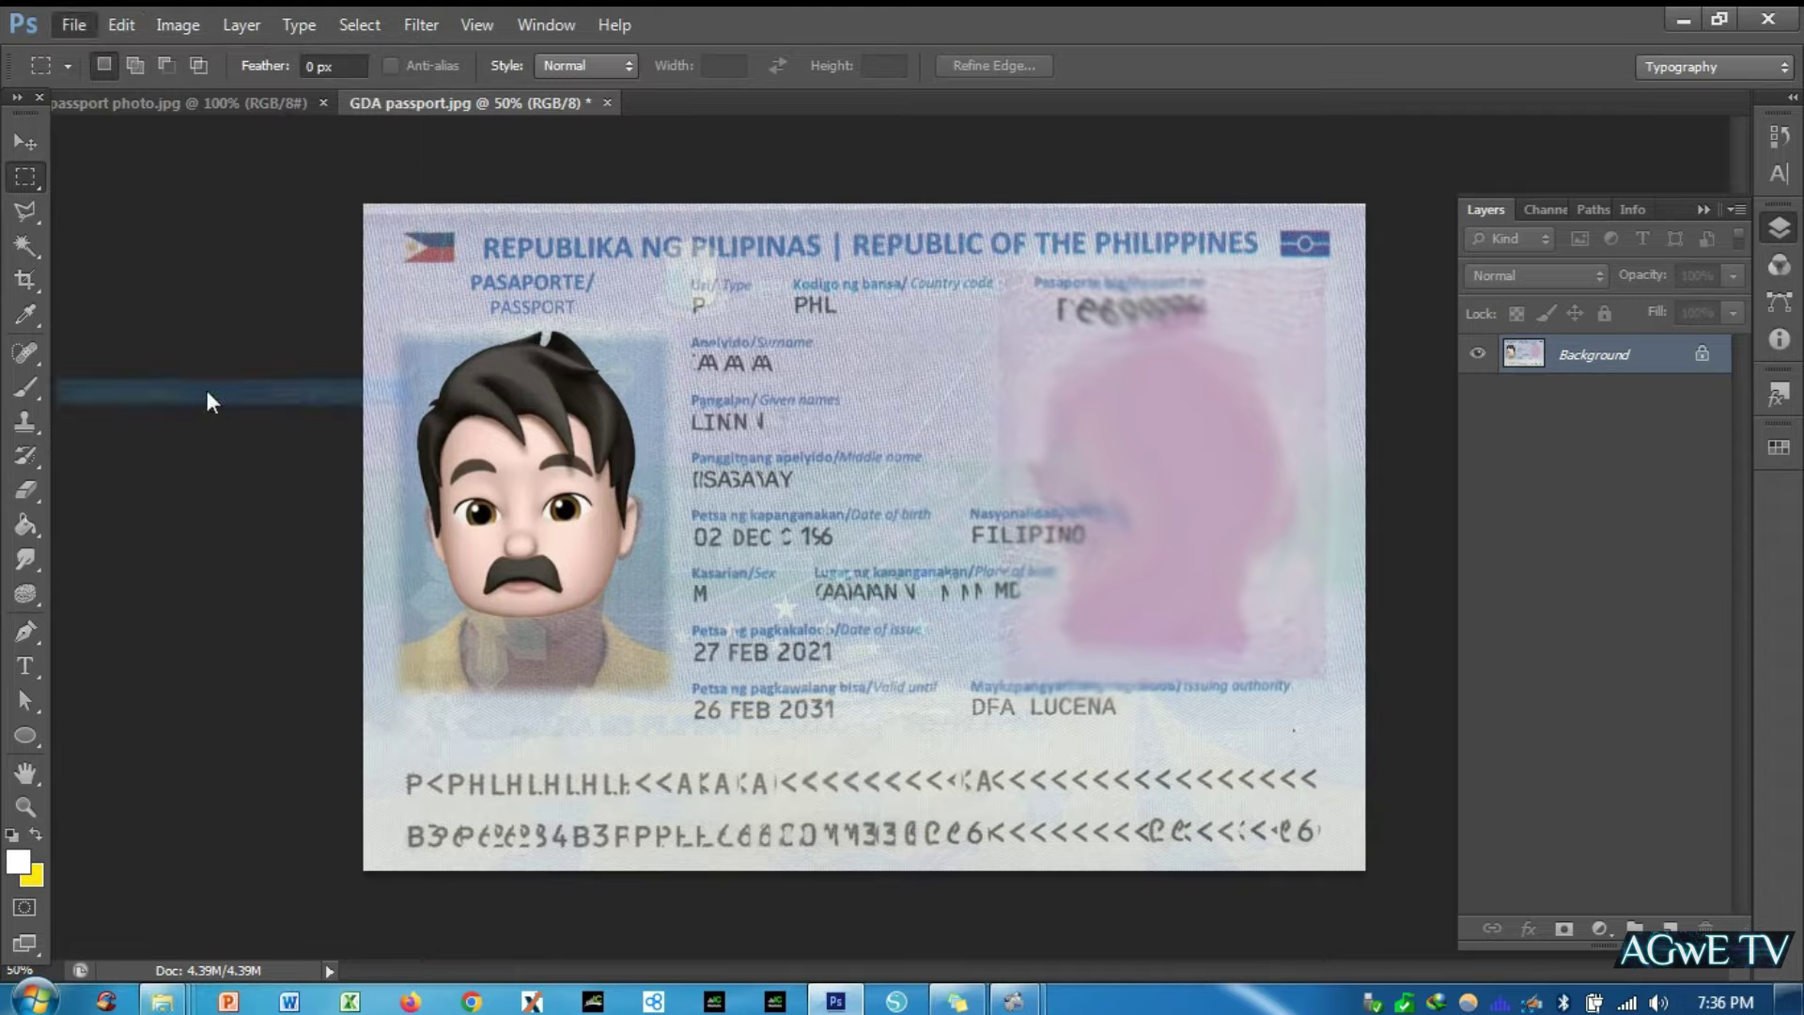
{"action": "left_click", "coordinate": [1136, 945]}
{"action": "type", "text": "c-sample"}
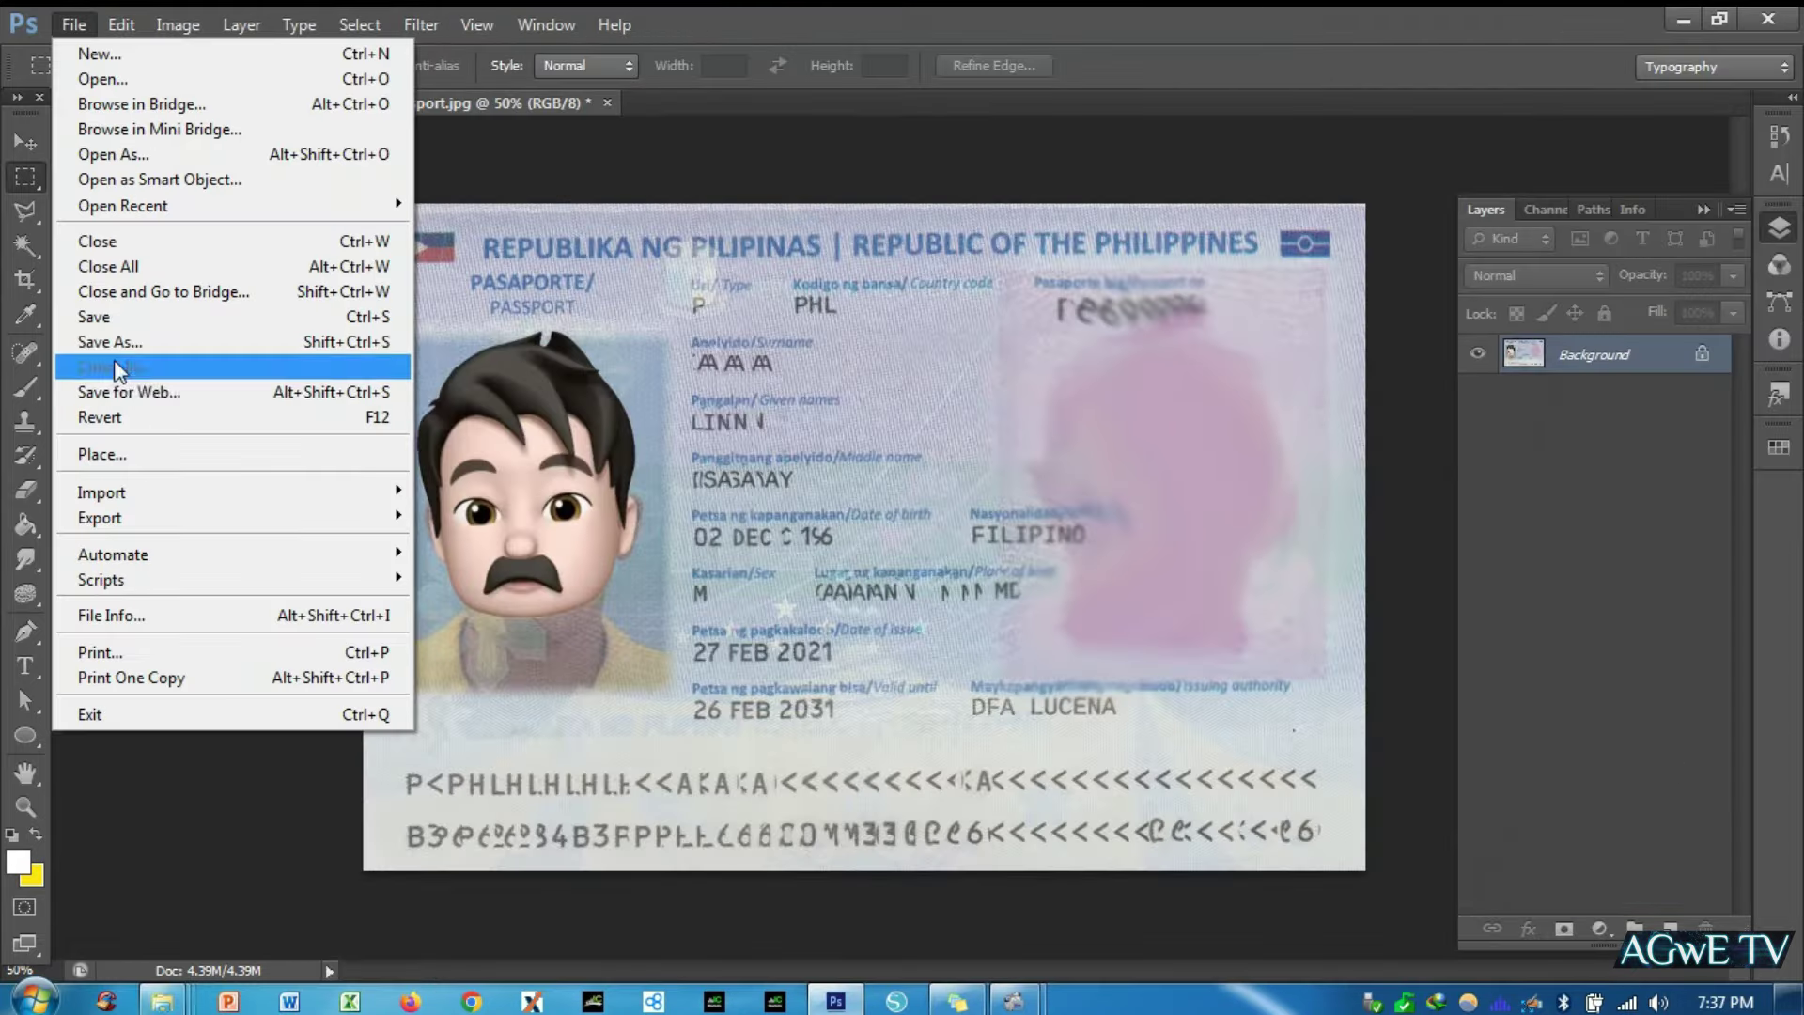
{"action": "left_click", "coordinate": [206, 389]}
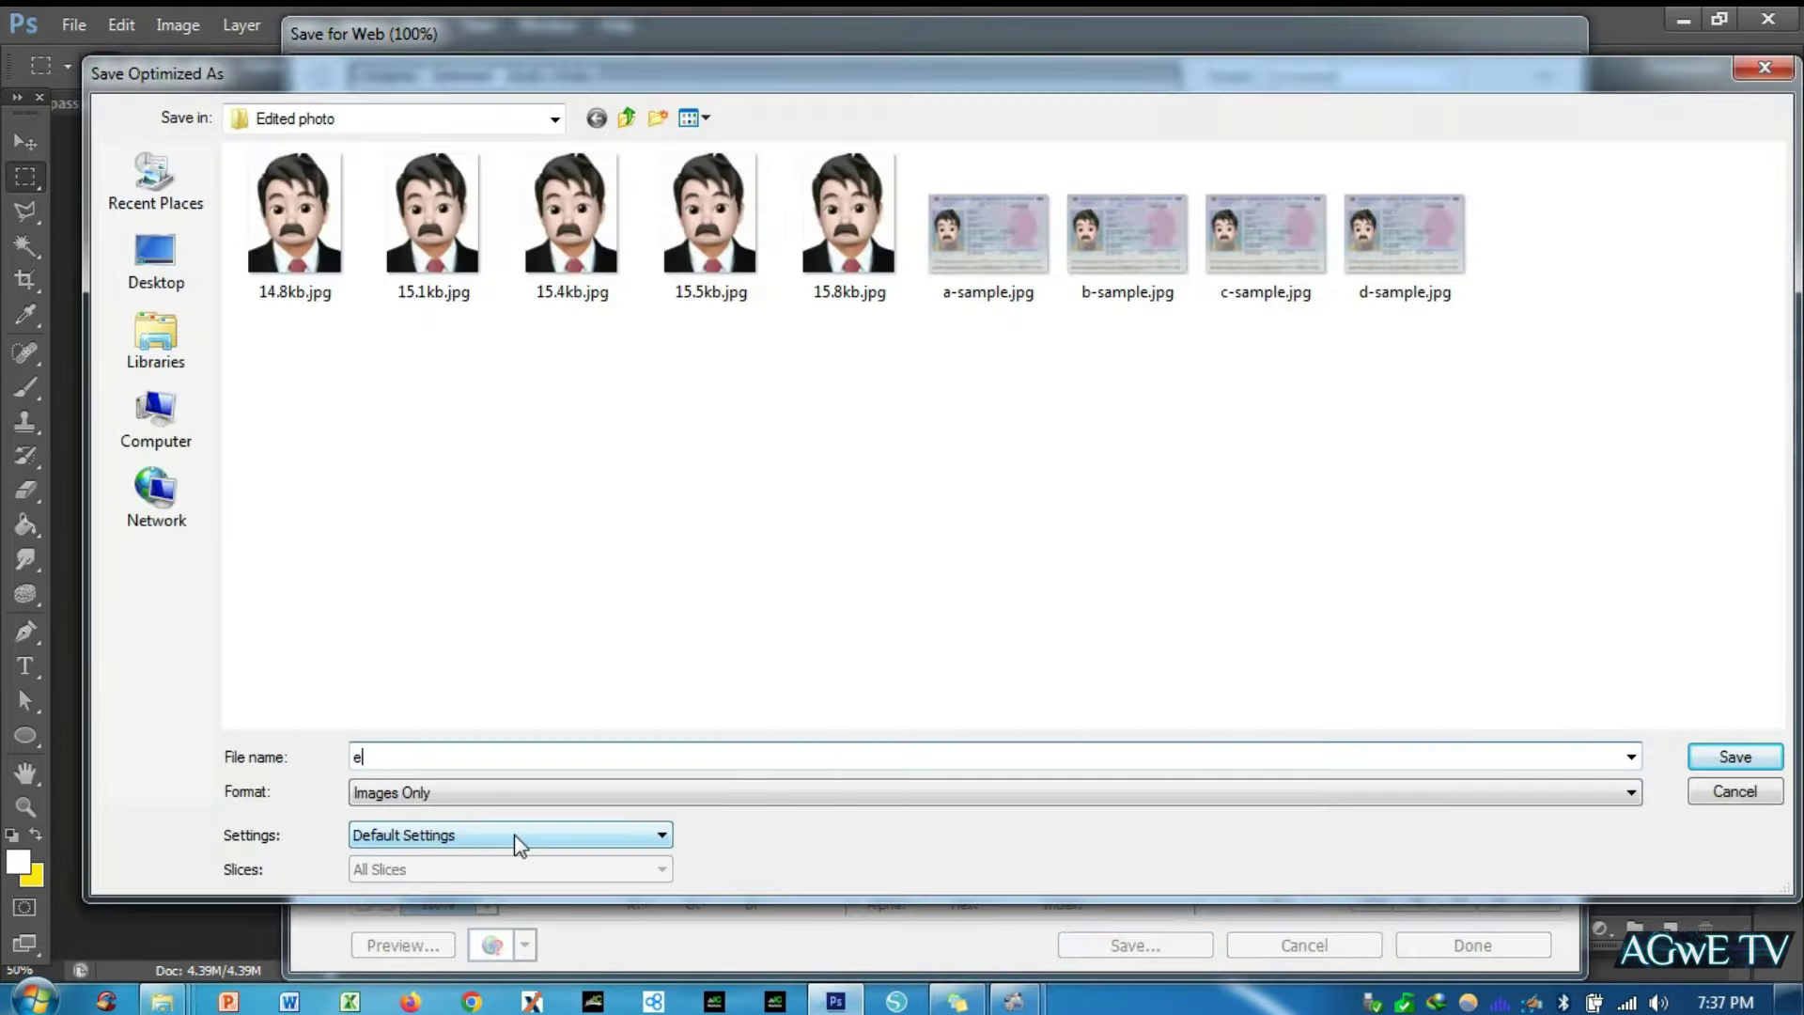
{"action": "type", "text": "-sample"}
{"action": "left_click", "coordinate": [1757, 755]}
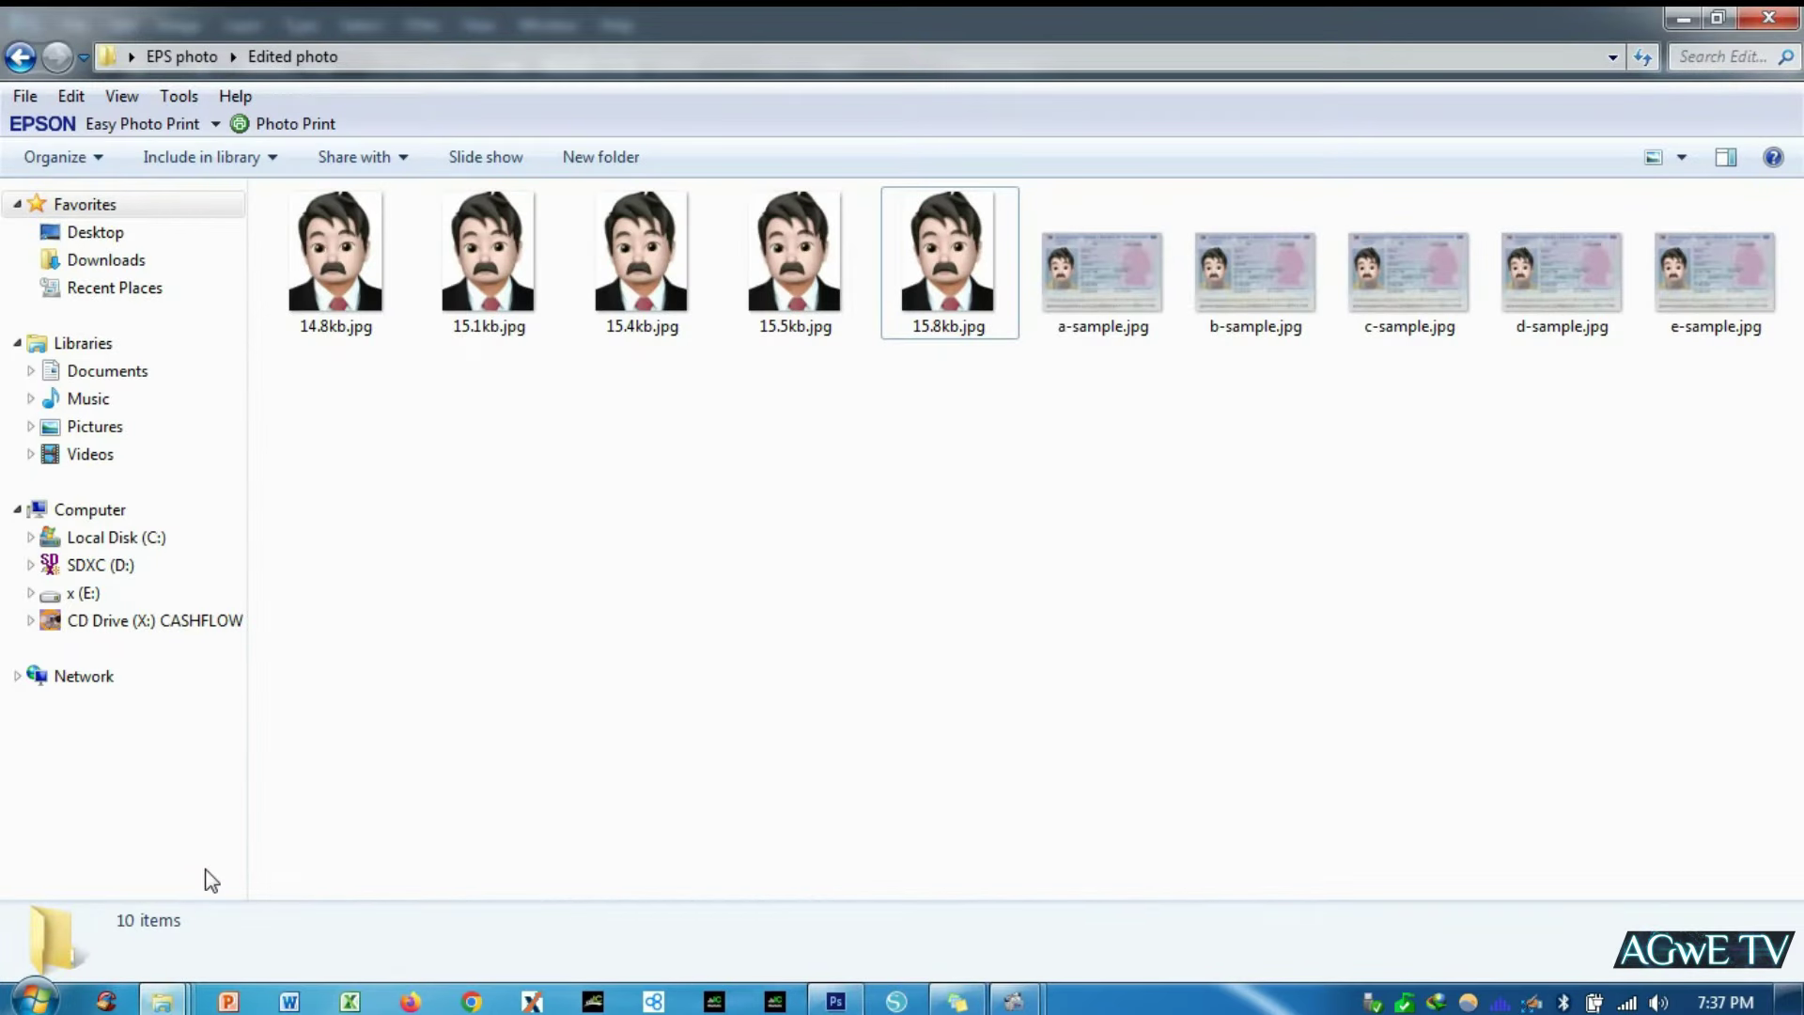
- Rename a-sample.jpg to 1.01mb, then select e-sample.jpg to check its size
{"action": "right_click", "coordinate": [1104, 263]}
{"action": "left_click", "coordinate": [765, 922]}
{"action": "type", "text": "1.01mb"}
{"action": "key", "text": "Return"}
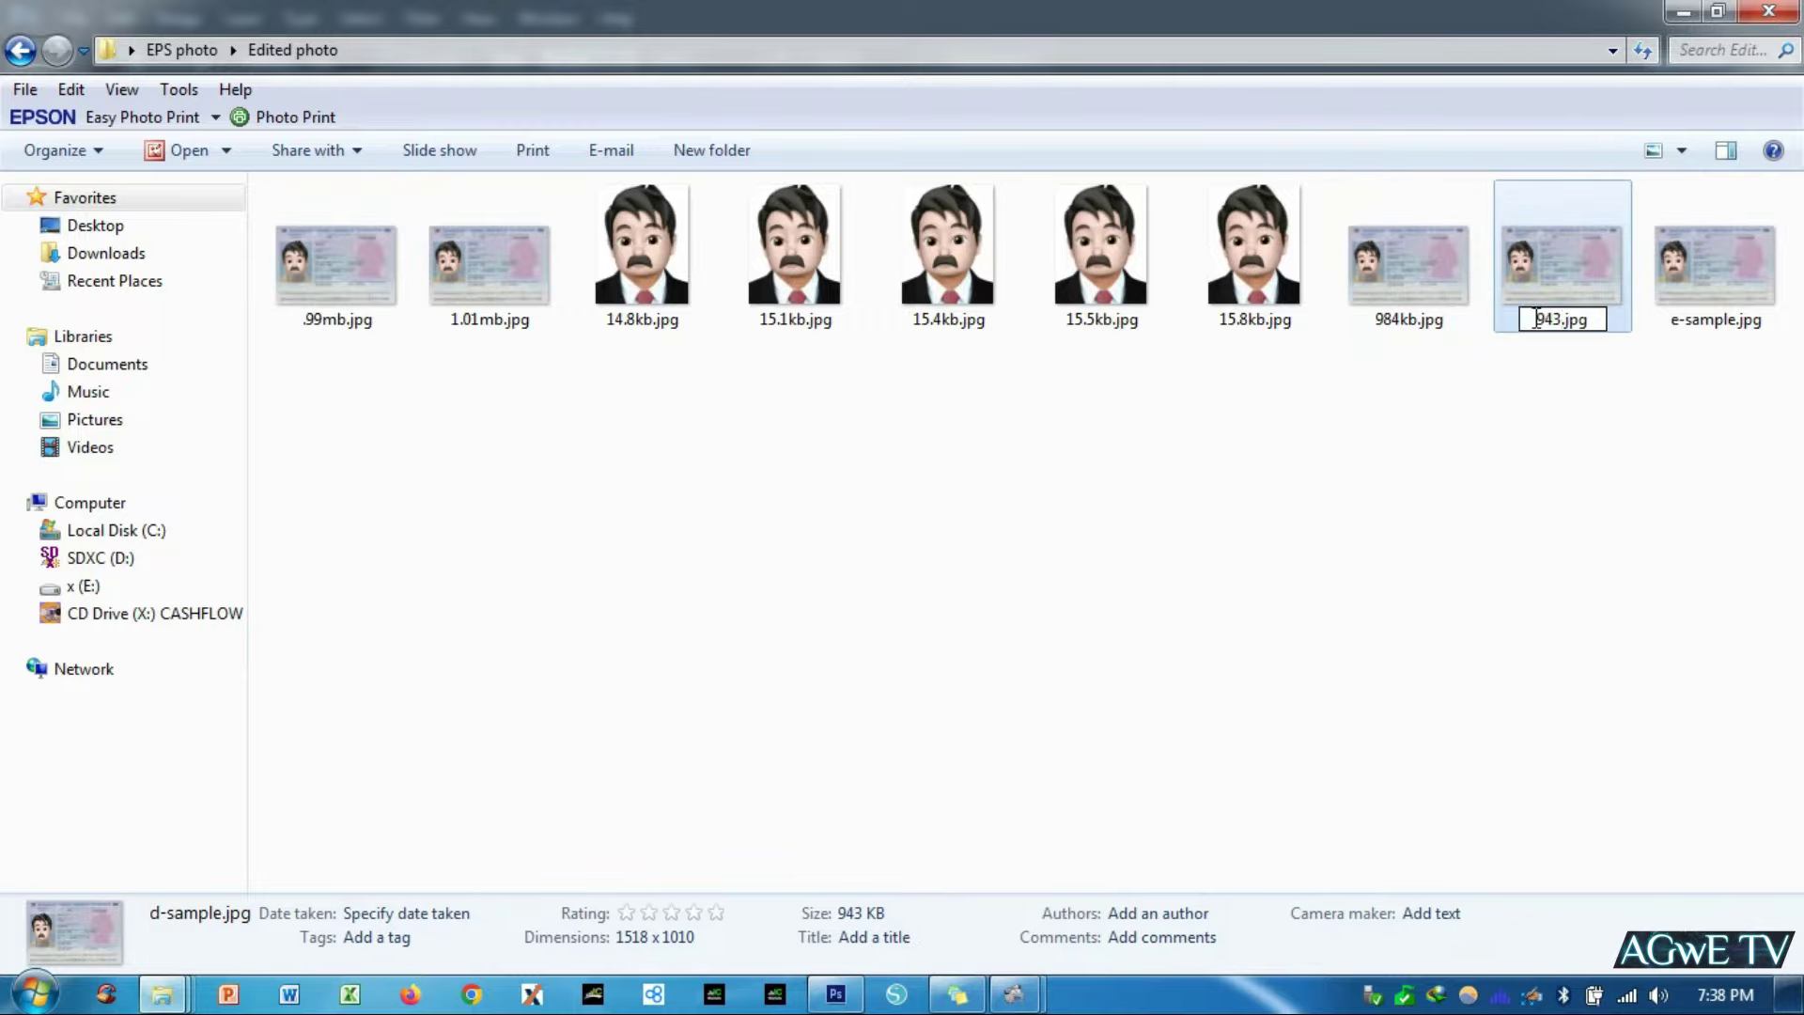
{"action": "left_click", "coordinate": [1715, 269]}
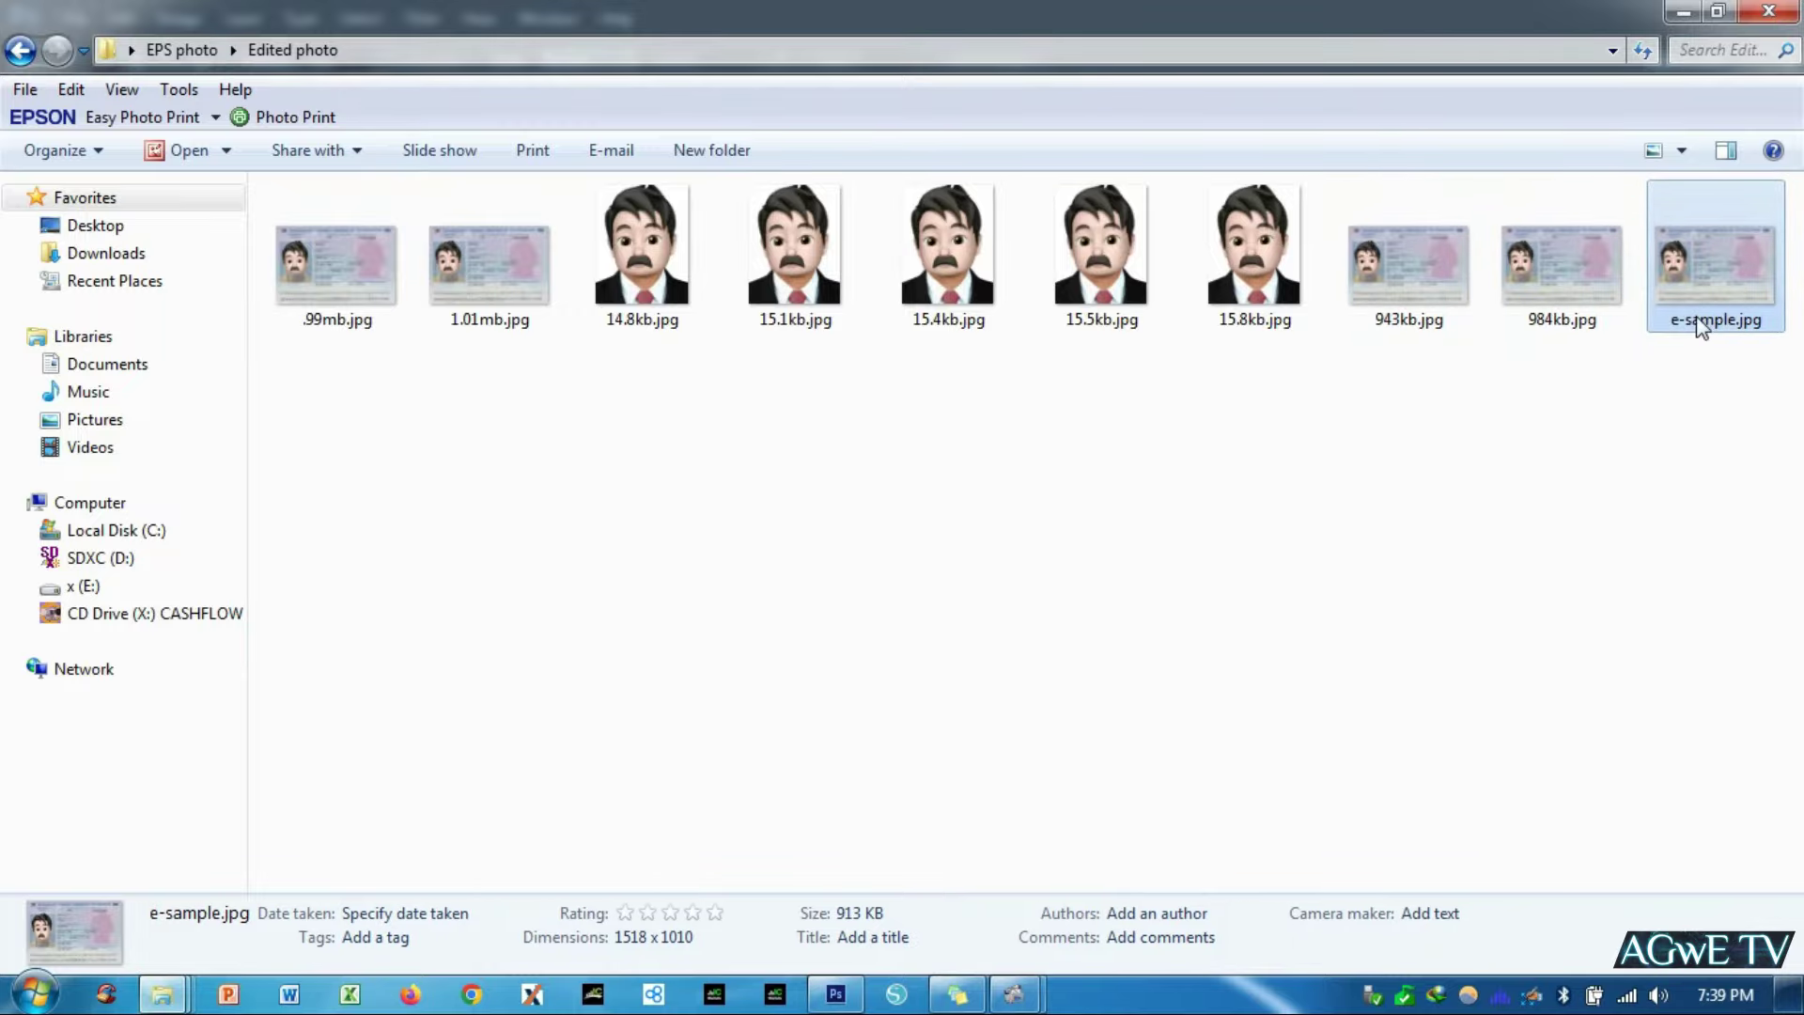